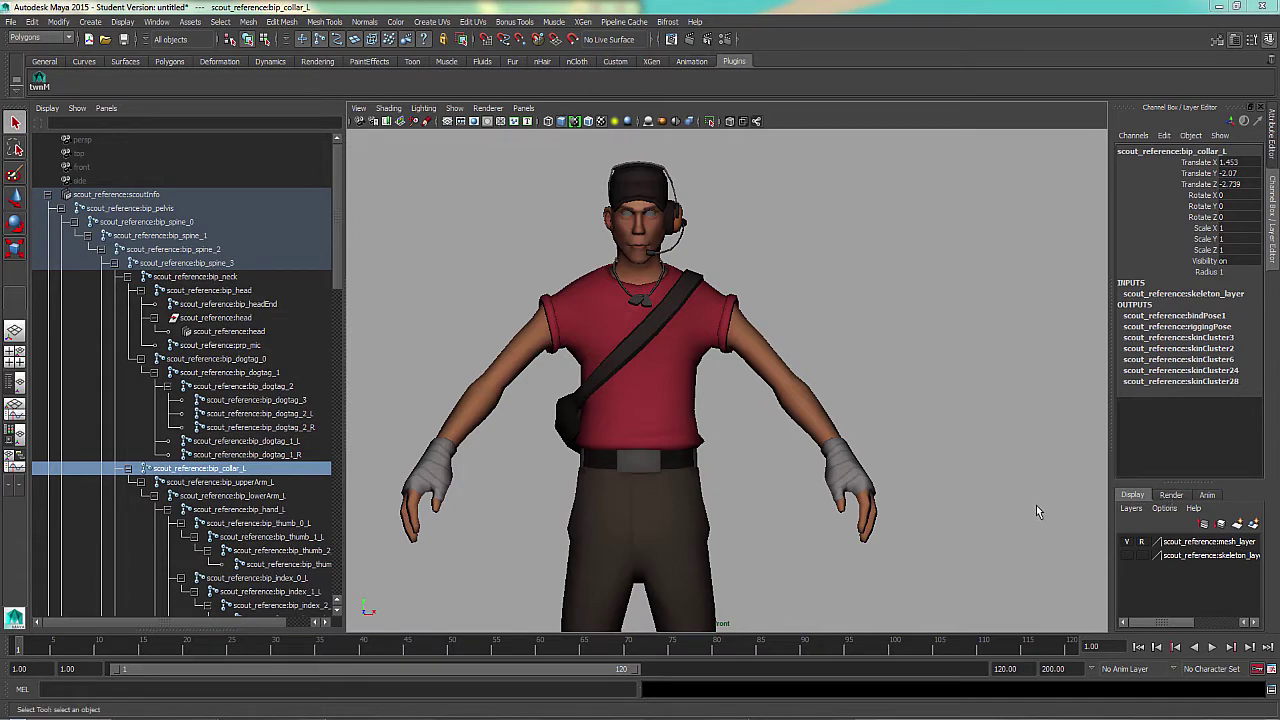
- Show the skeleton layer and hide the mesh layer so that only the front view's joint chain is displayed
left_click(1128, 556)
scroll(726, 372, "up", 3)
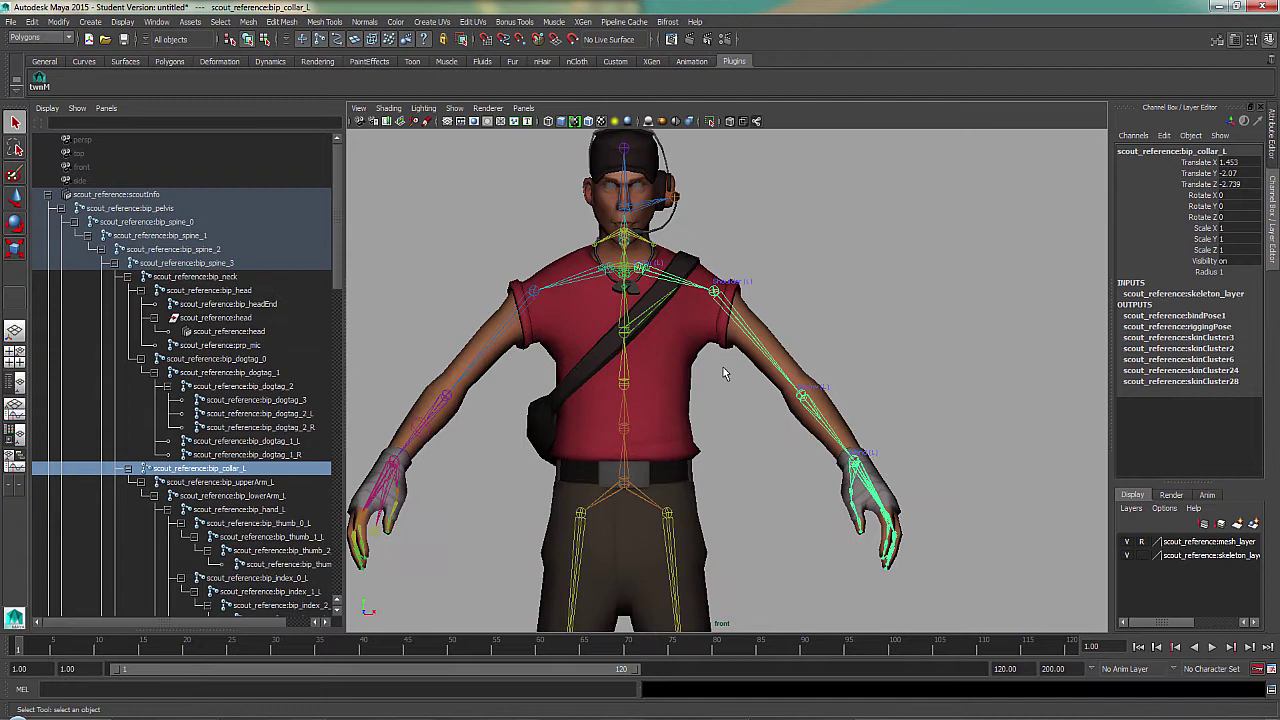
middle_click_drag(747, 374, 755, 434, "alt")
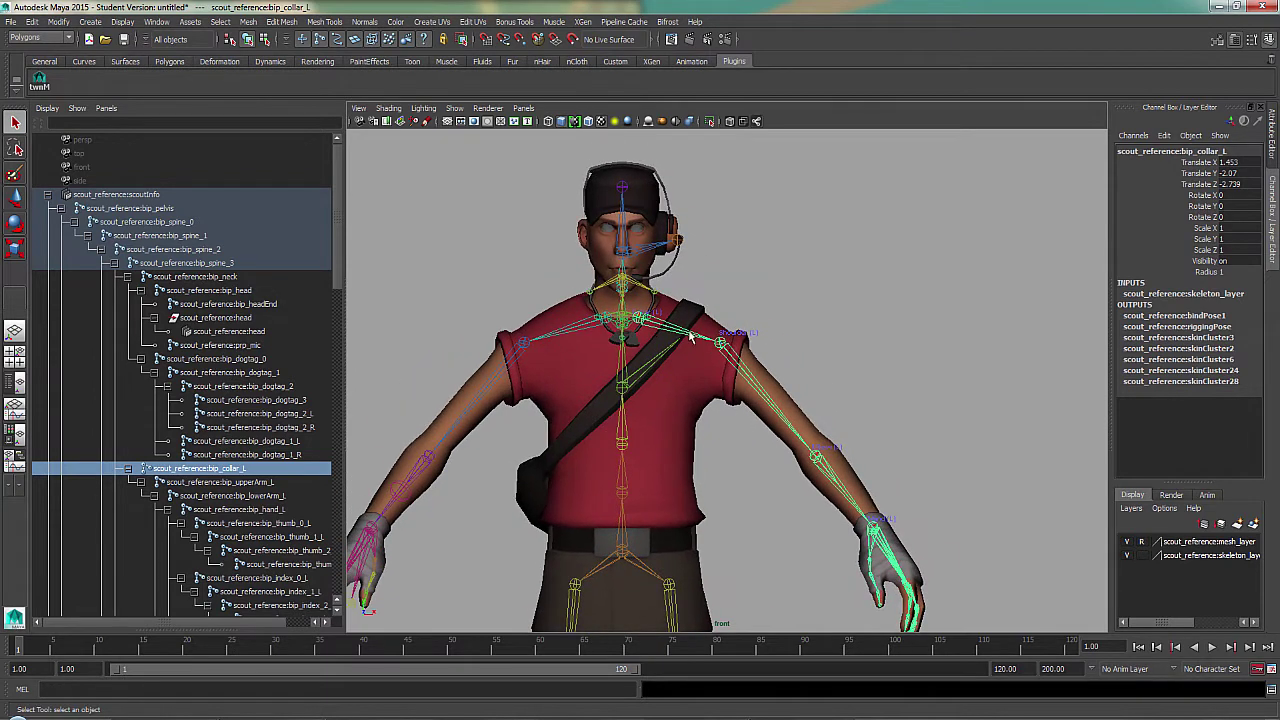
left_click(1127, 541)
right_click_drag(791, 463, 882, 404, "alt")
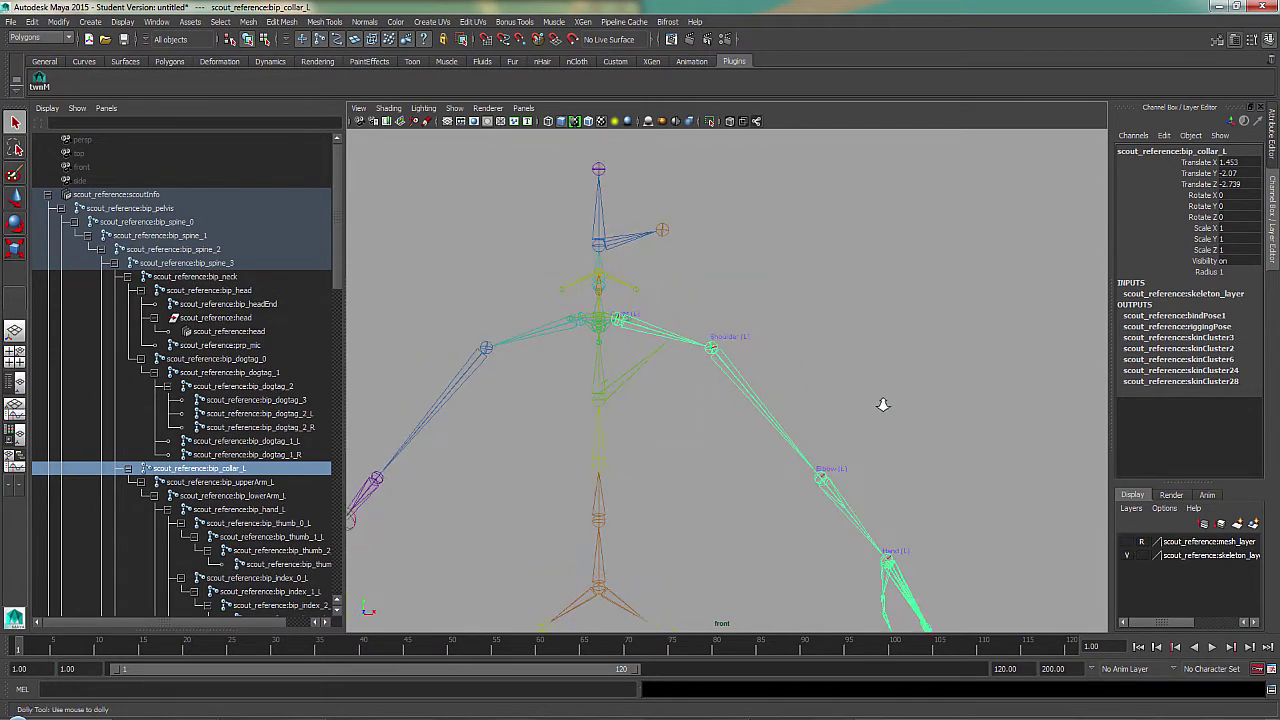
scroll(883, 404, "up", 1)
scroll(431, 394, "down", 2)
middle_click_drag(728, 379, 726, 369, "alt")
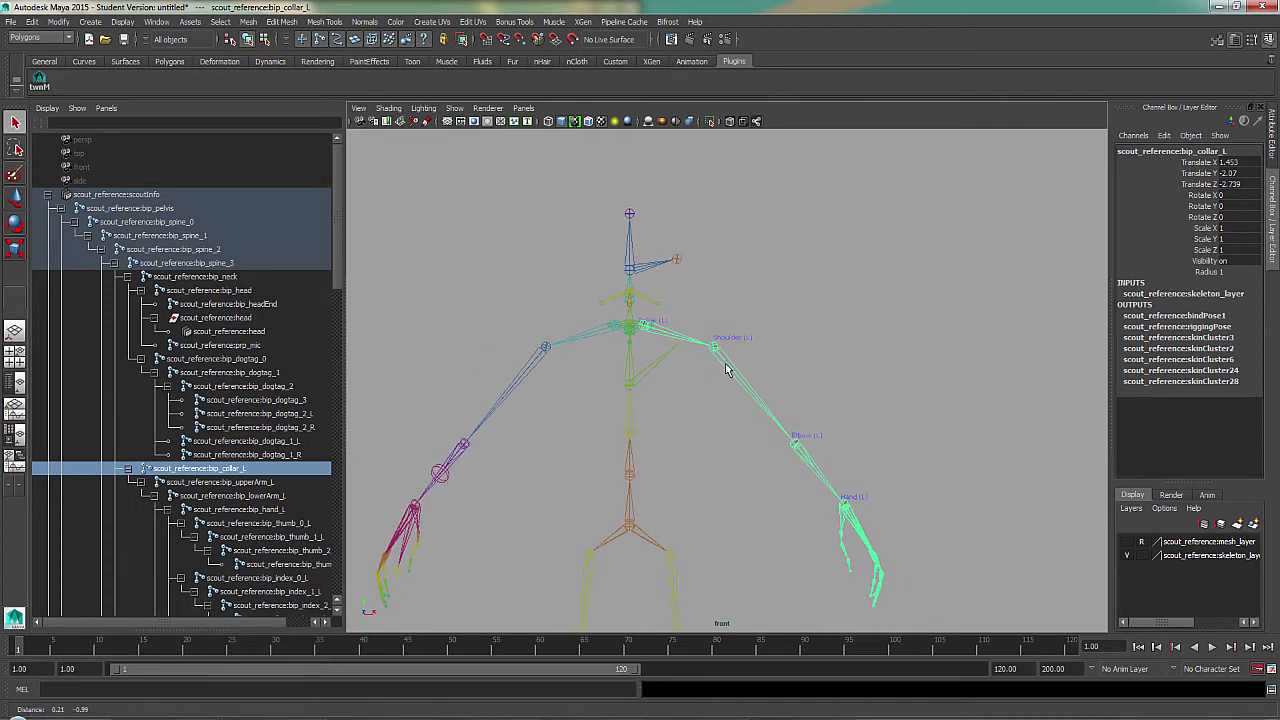
right_click_drag(726, 370, 668, 335, "alt")
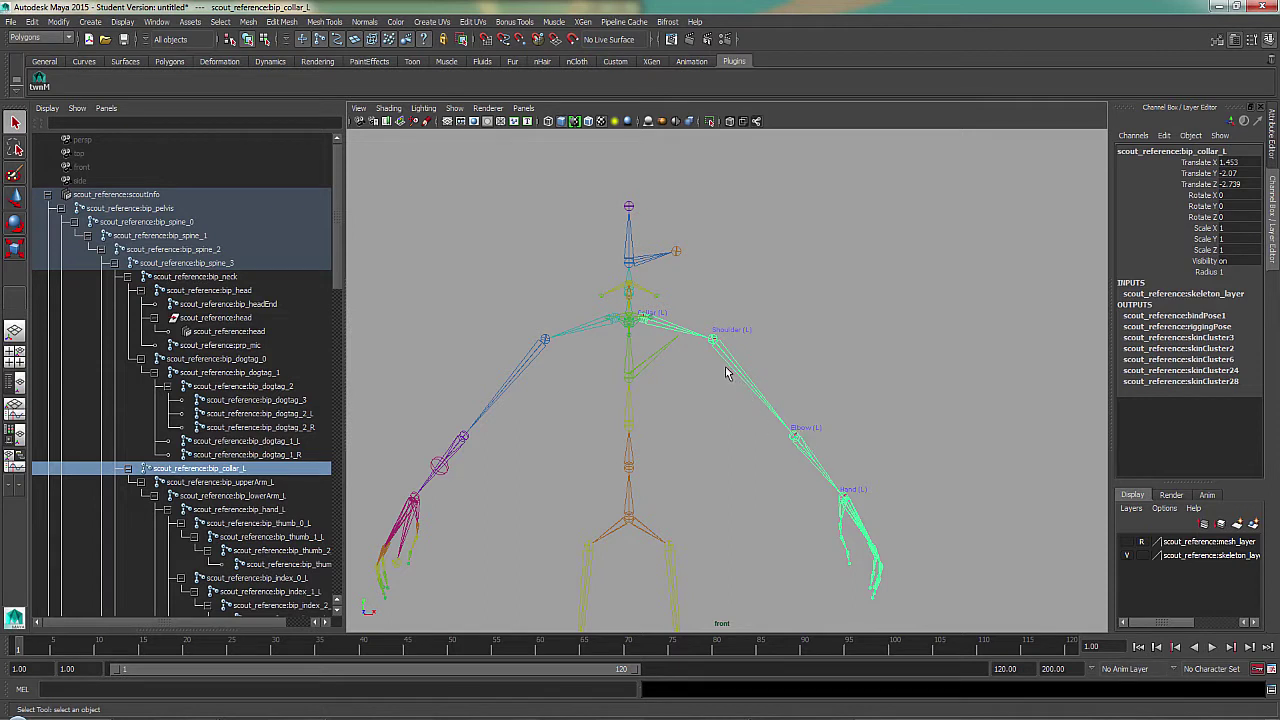
scroll(337, 251, "down", 1)
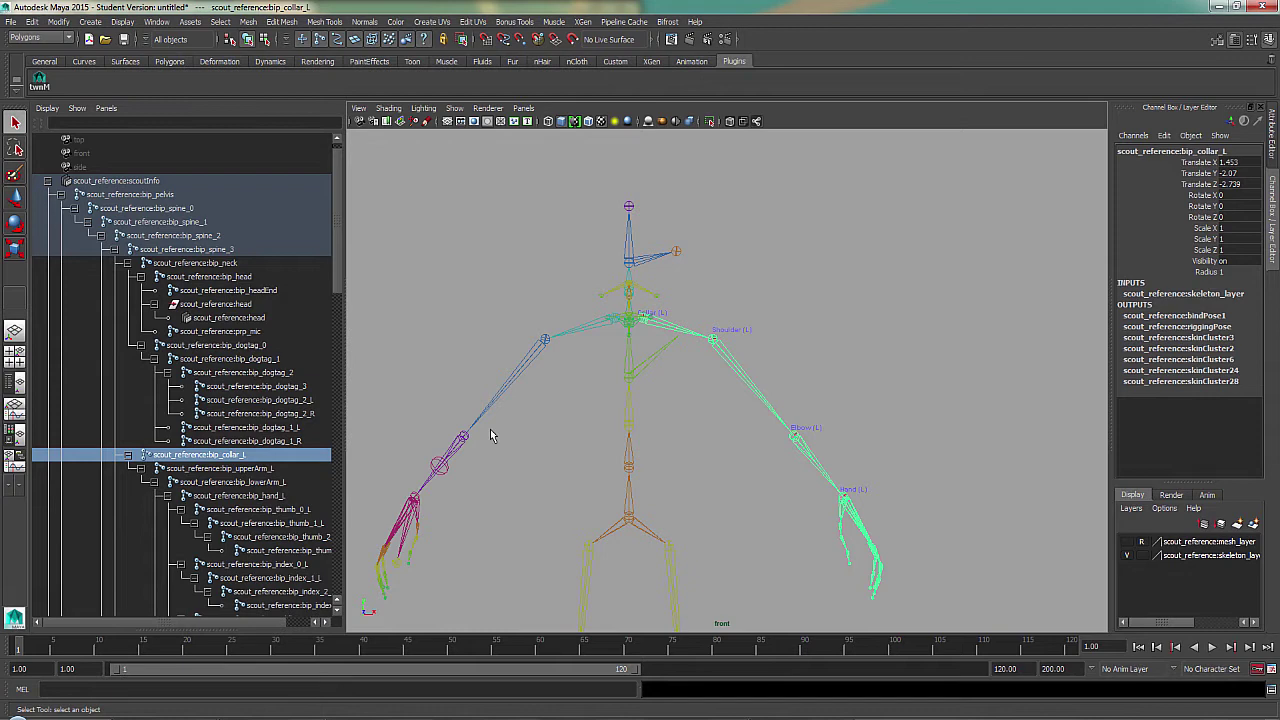
- Select the pelvis joint and move the skeleton sideways to a Translate X of 3.88, undoing any extra move
left_click(632, 524)
right_click_drag(777, 517, 739, 474, "alt")
middle_click_drag(739, 474, 777, 391, "alt")
right_click_drag(777, 391, 670, 366, "alt")
scroll(671, 366, "down", 2)
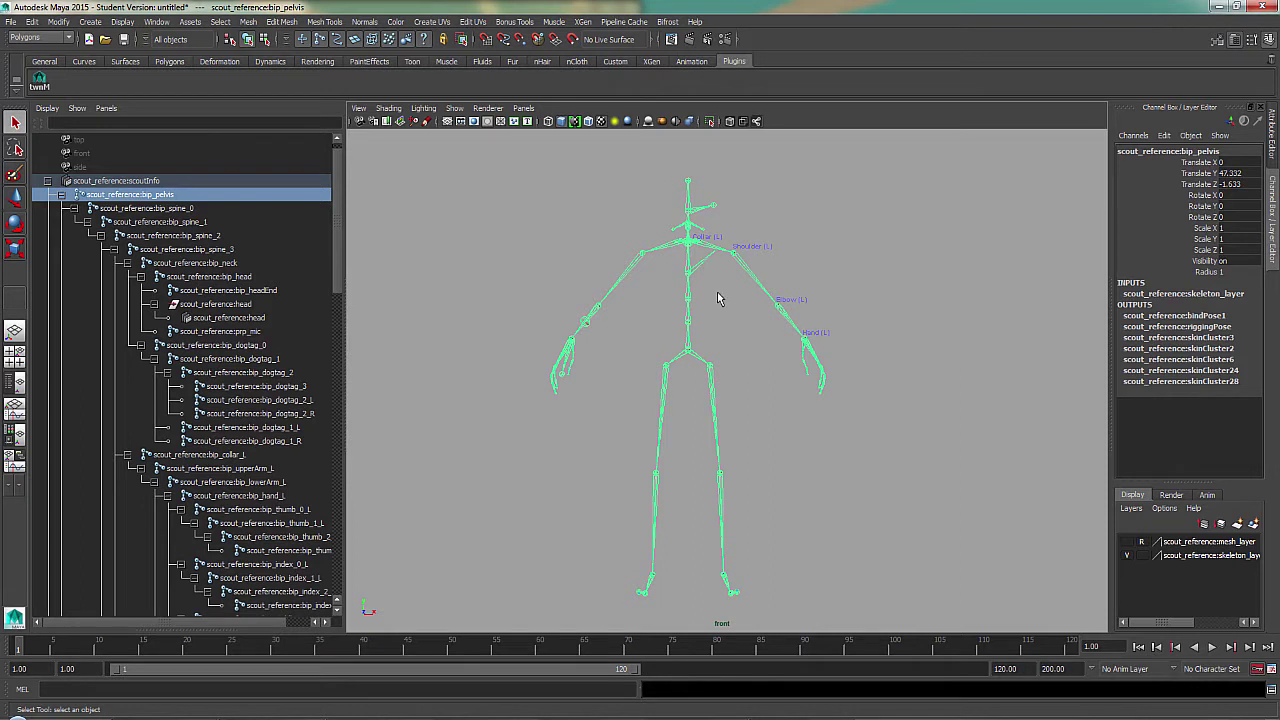
key("w")
scroll(795, 350, "down", 2)
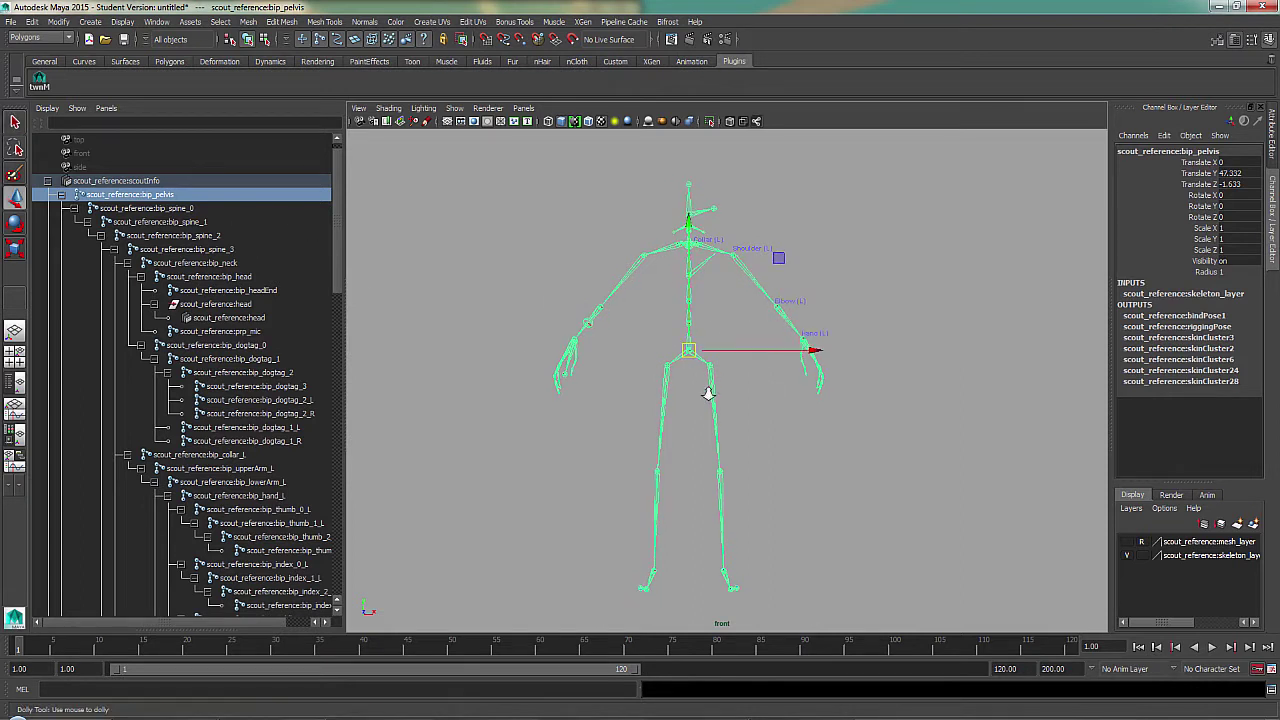
mouse_move(778, 355)
left_mouse_down()
mouse_move(850, 357)
mouse_move(790, 362)
left_mouse_up()
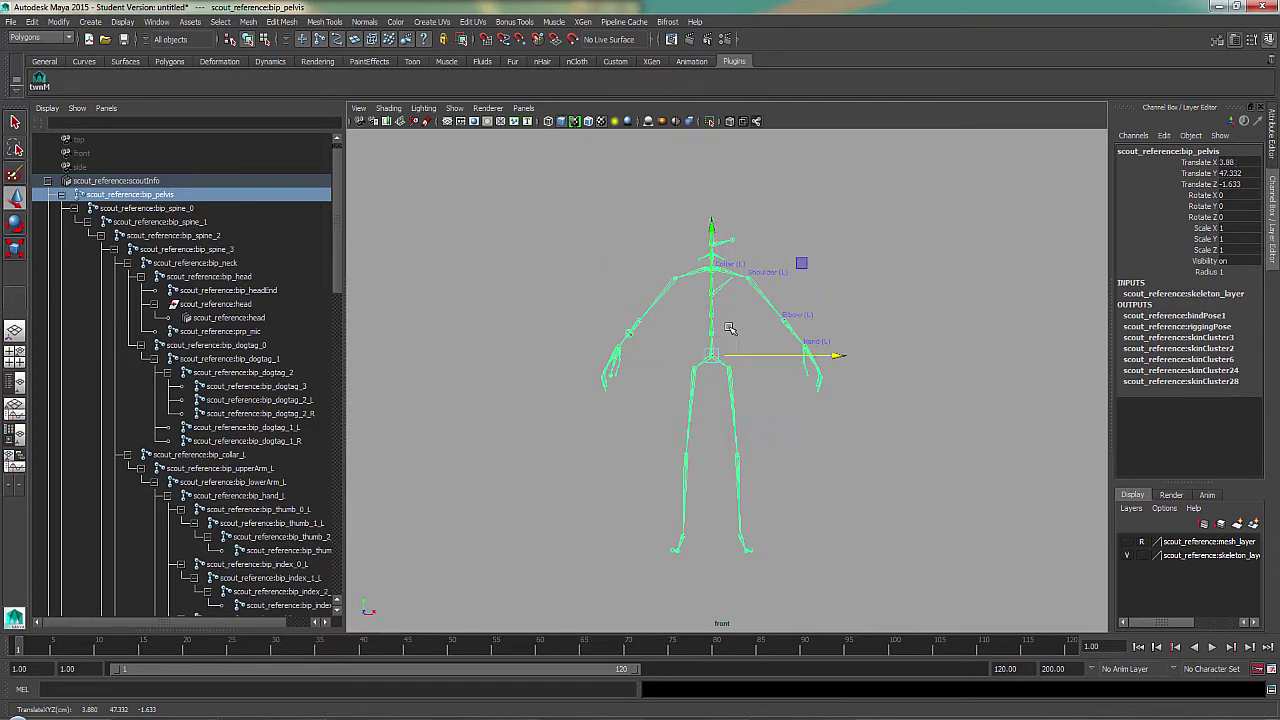
mouse_move(765, 357)
left_mouse_down()
mouse_move(749, 350)
mouse_move(762, 343)
left_mouse_up()
key("ctrl+z")
- Select the left collar joint, bip_collar_L, and reveal its child joints in the hierarchy
right_click_drag(677, 343, 729, 274, "alt")
middle_click_drag(729, 274, 702, 324, "alt")
right_click_drag(846, 355, 856, 355, "alt")
scroll(856, 354, "up", 2)
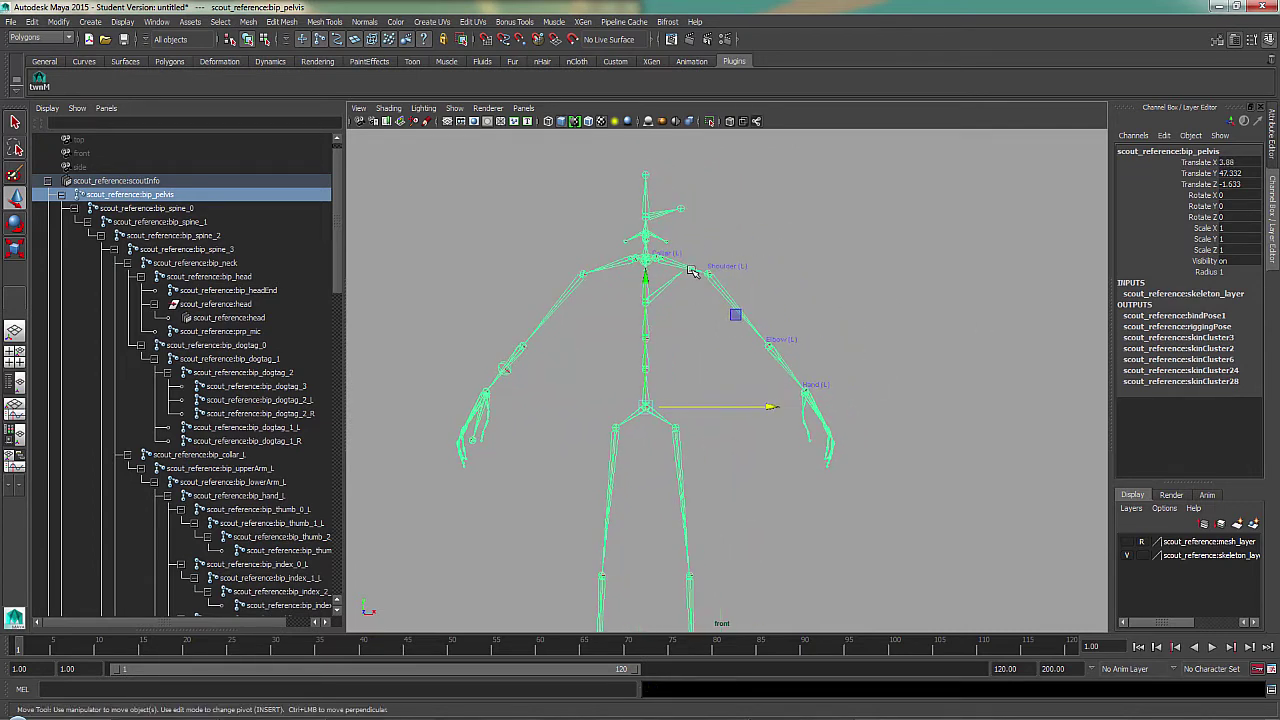
left_click(688, 265)
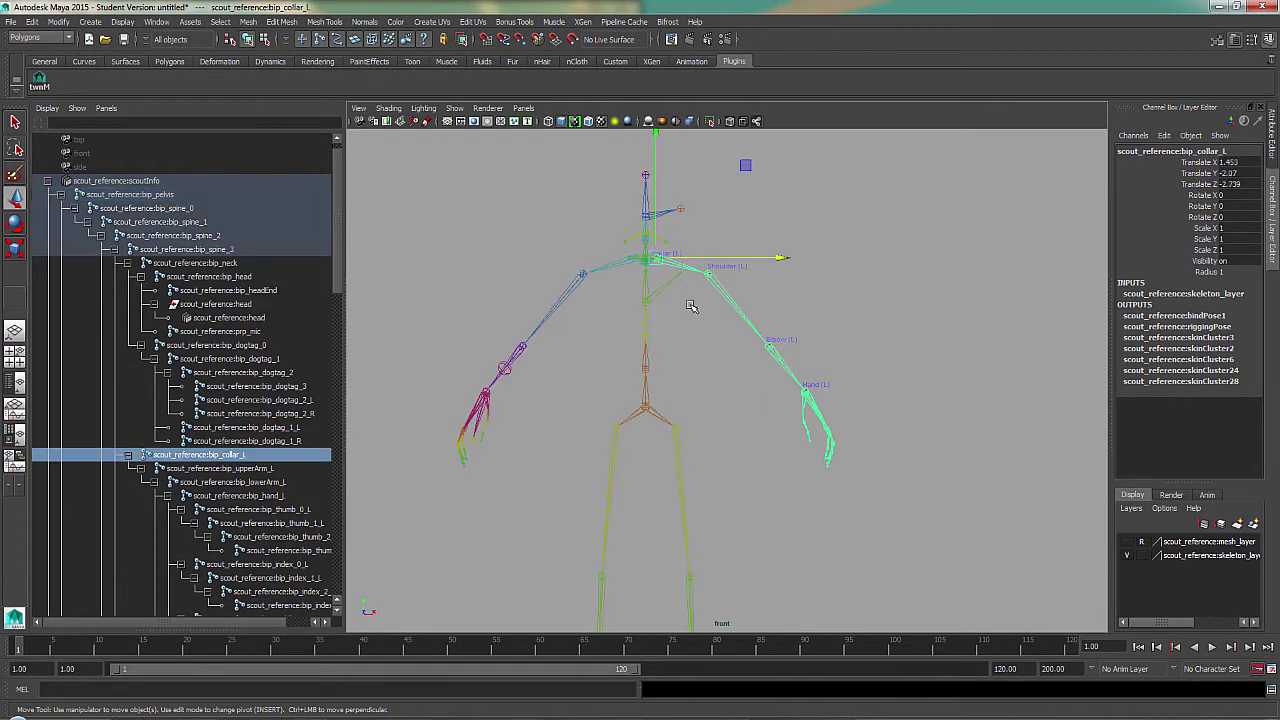
scroll(297, 407, "down", 3)
scroll(290, 410, "up", 3)
left_click(686, 289)
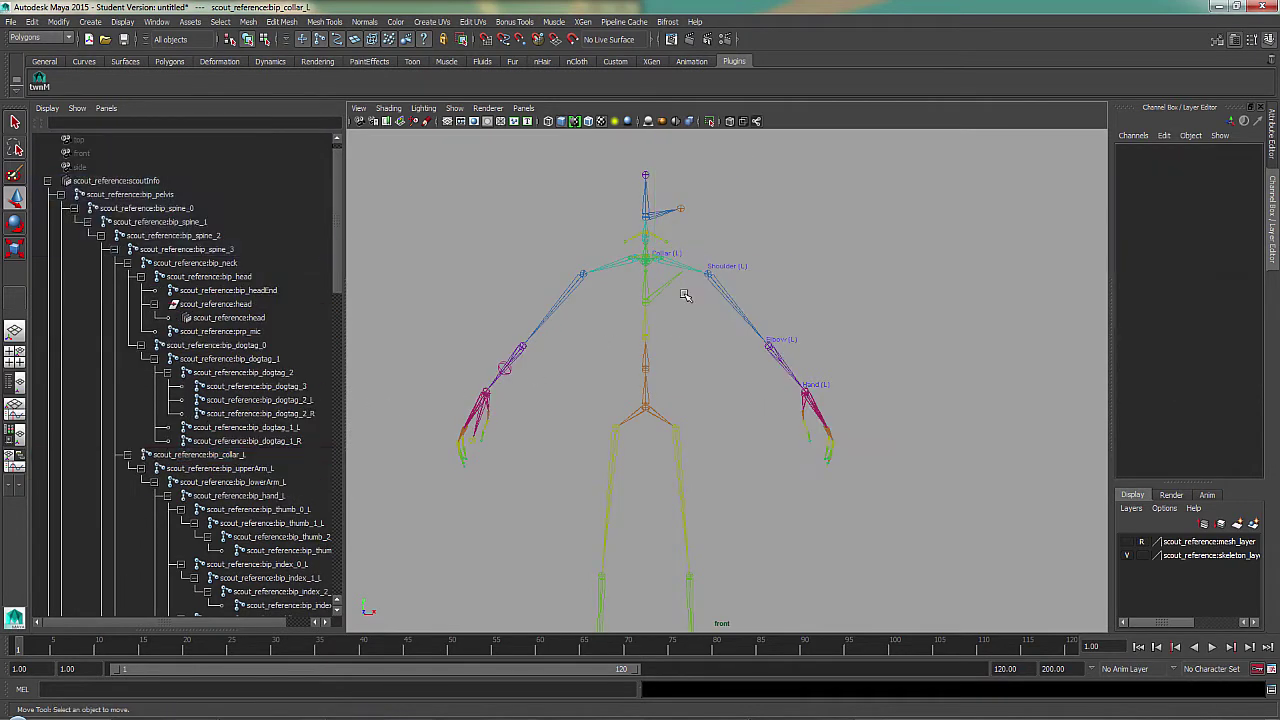
left_click(694, 266)
scroll(238, 454, "down", 5)
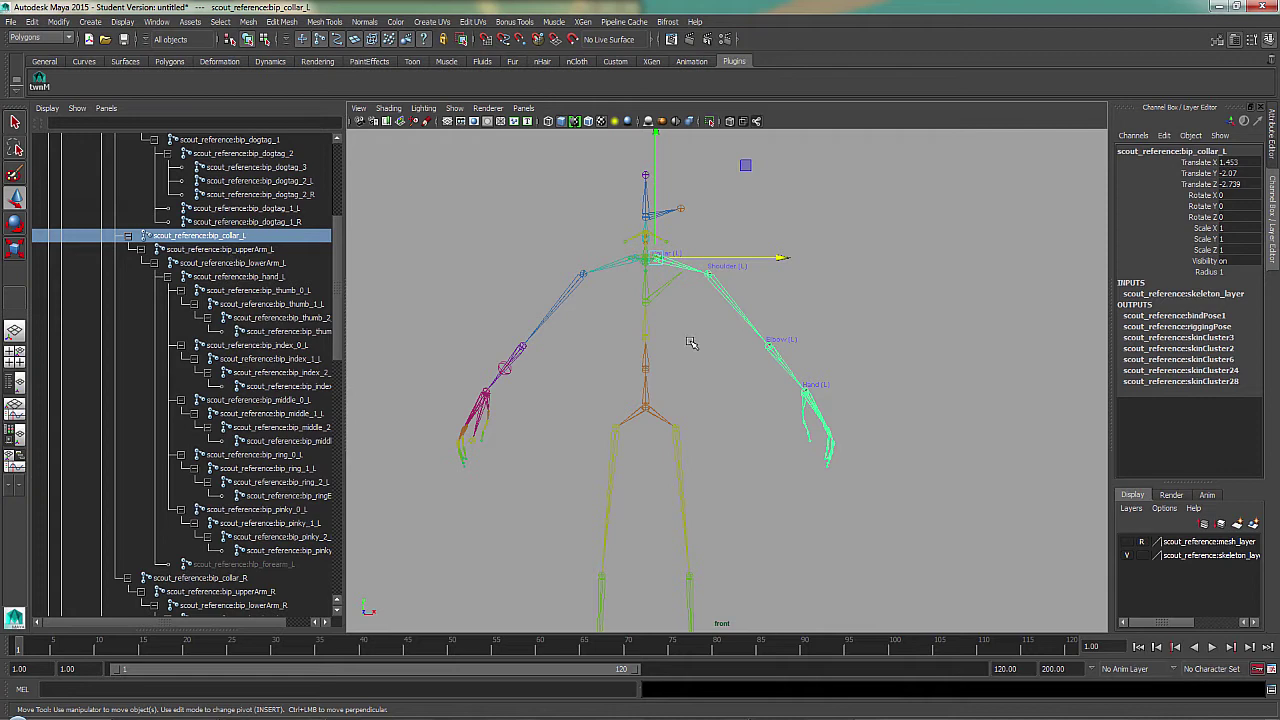
- Rotate the left collar joint to -0.699 in Z and undo the rotation
middle_click_drag(687, 344, 692, 390, "alt")
key("e")
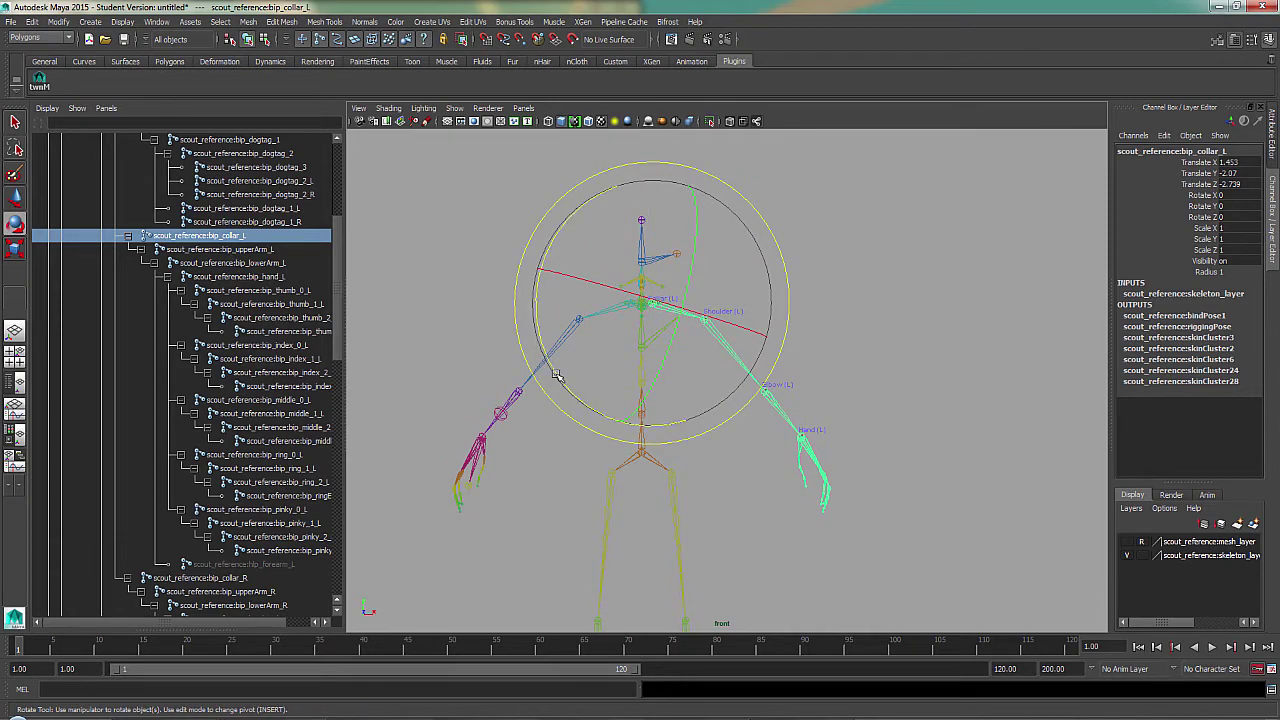
mouse_move(557, 381)
left_mouse_down()
mouse_move(599, 414)
mouse_move(568, 371)
left_mouse_up()
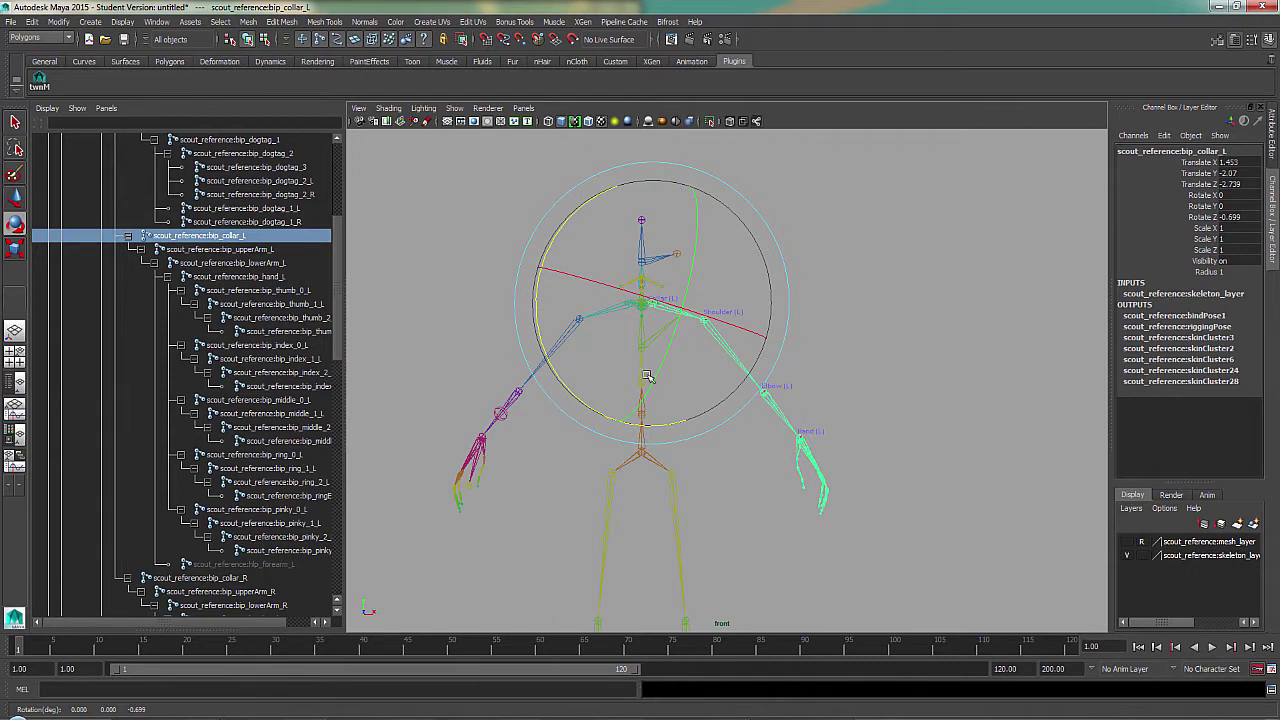
scroll(692, 326, "down", 1)
middle_click_drag(786, 409, 798, 356, "alt")
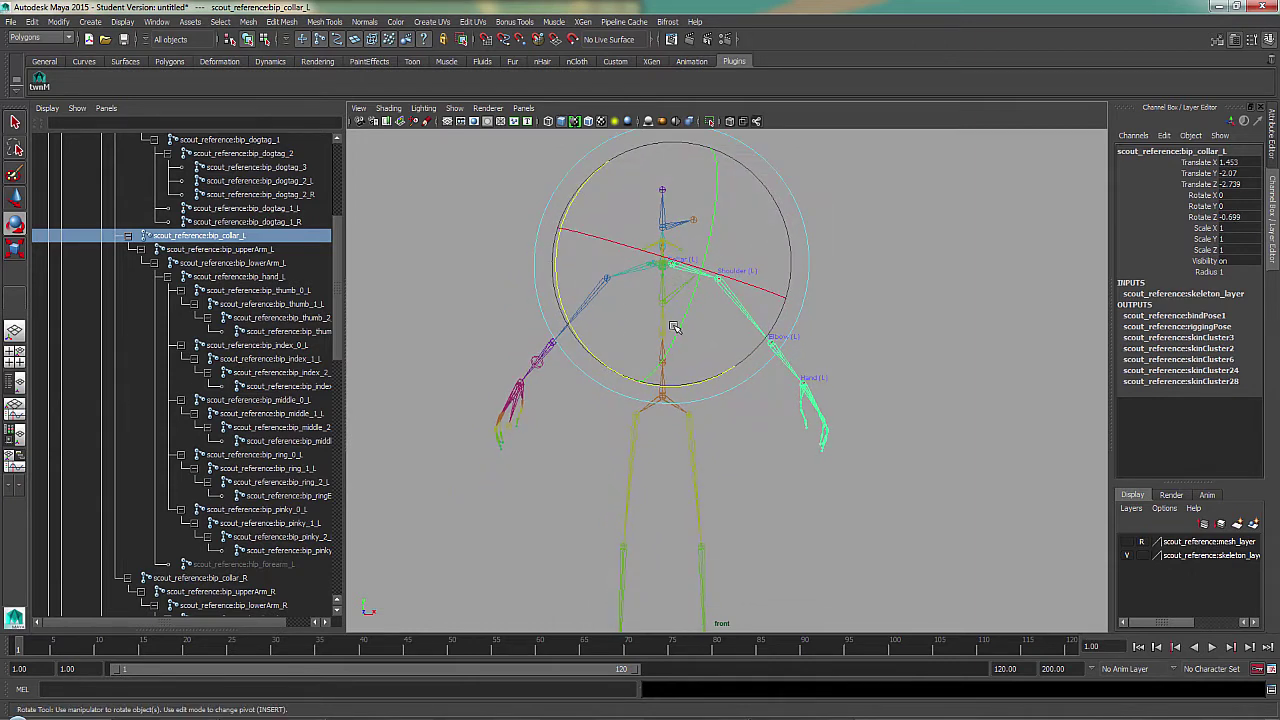
right_click_drag(664, 331, 742, 312, "alt")
middle_click_drag(746, 316, 727, 353, "alt")
key("ctrl+z")
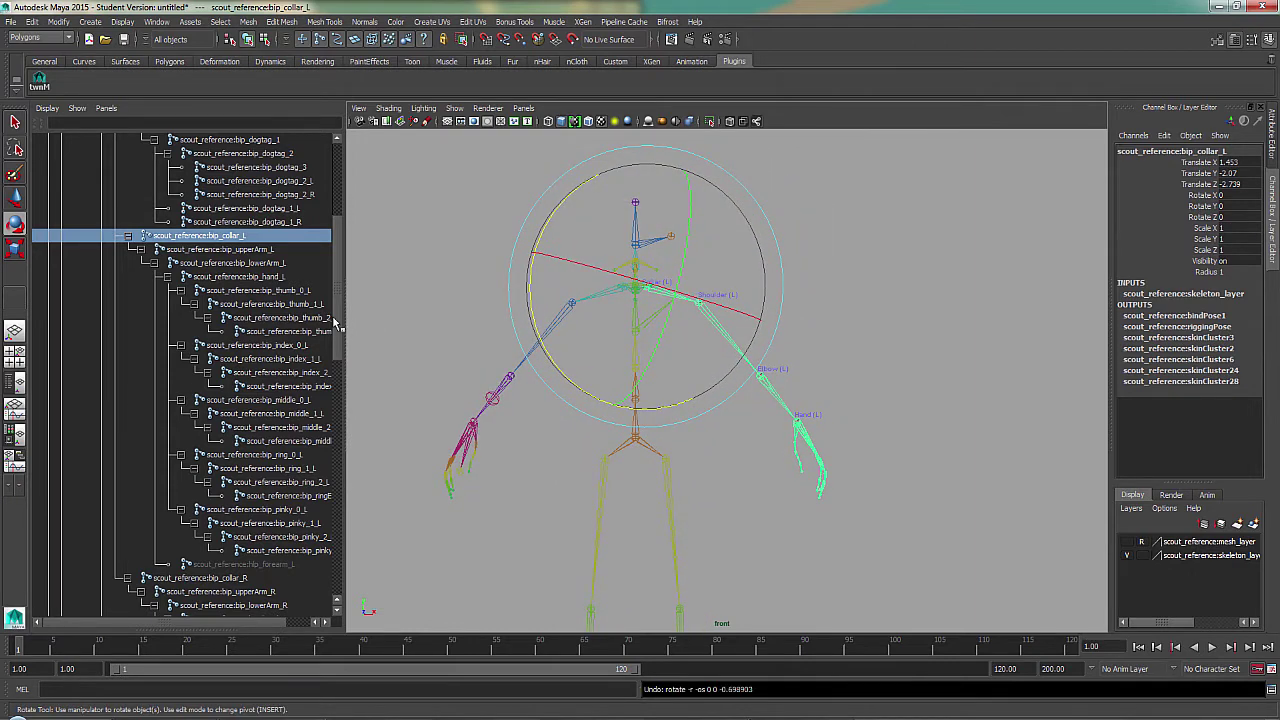
- Select the left upper arm joint and raise the arm to rotation X -12.998, Y 7.553, Z 59.659
left_click_drag(337, 318, 340, 285)
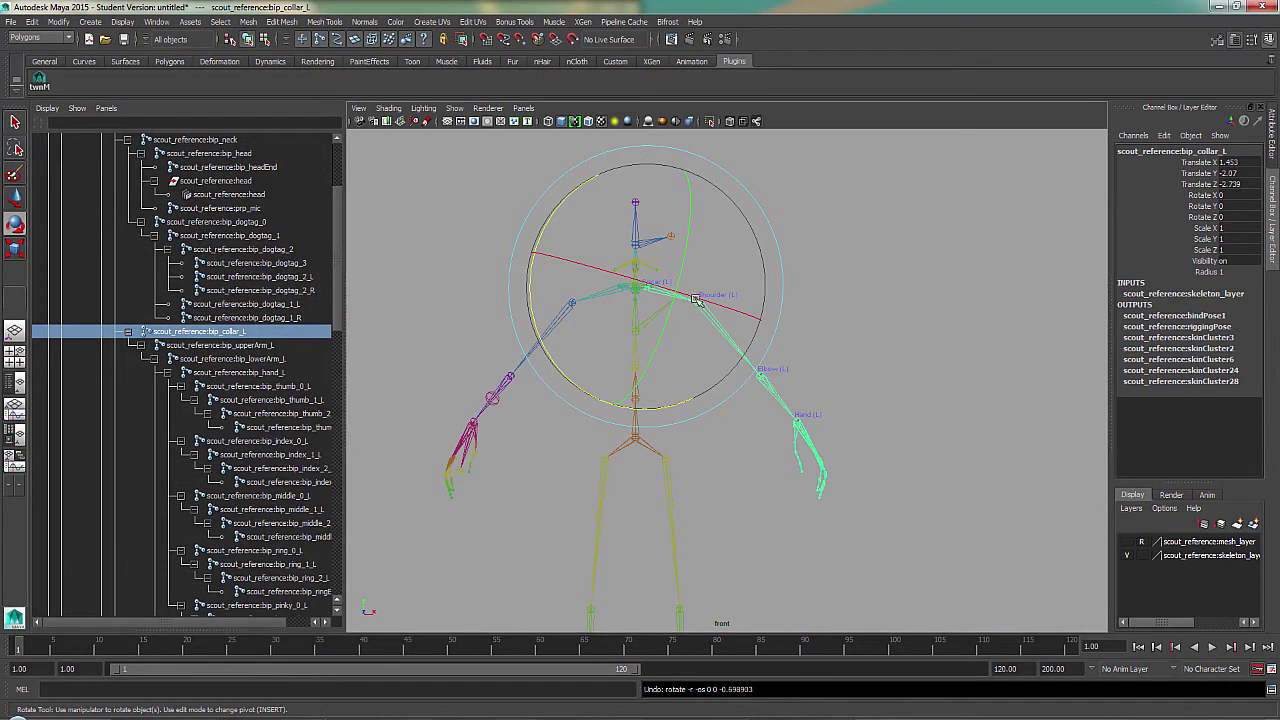
key("q")
left_click(717, 327)
key("e")
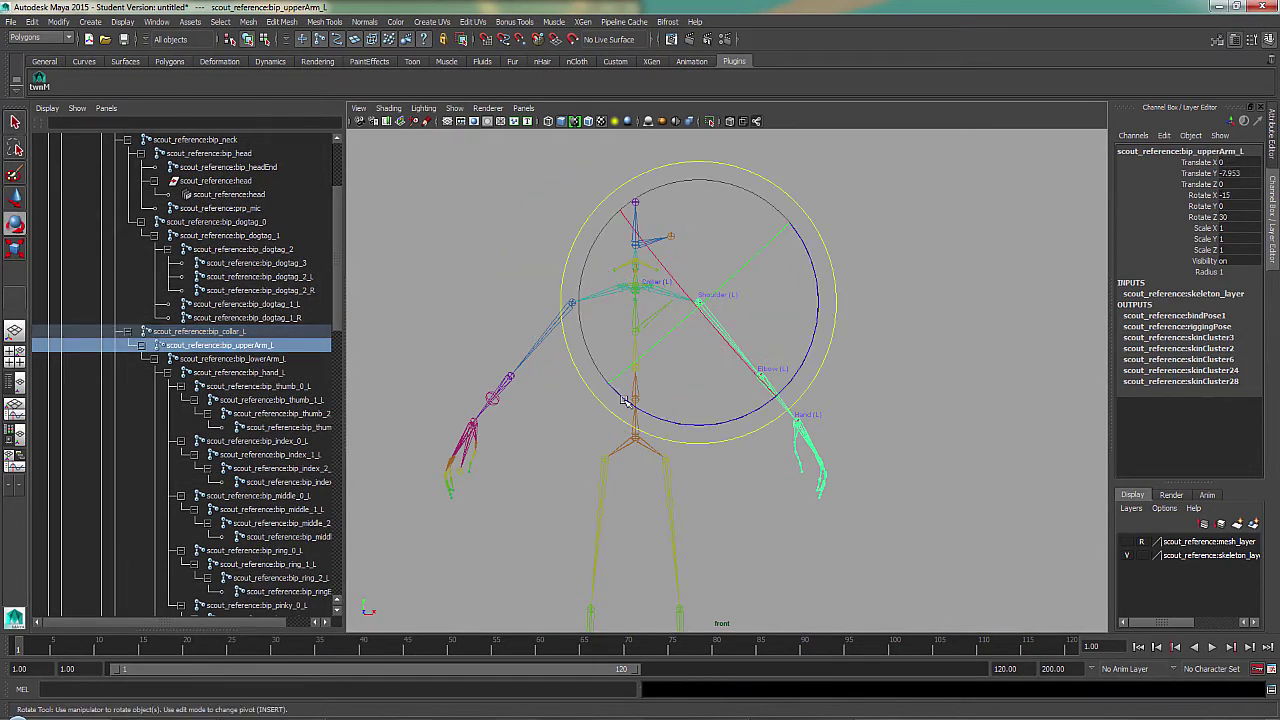
left_click_drag(636, 402, 708, 411)
key("q")
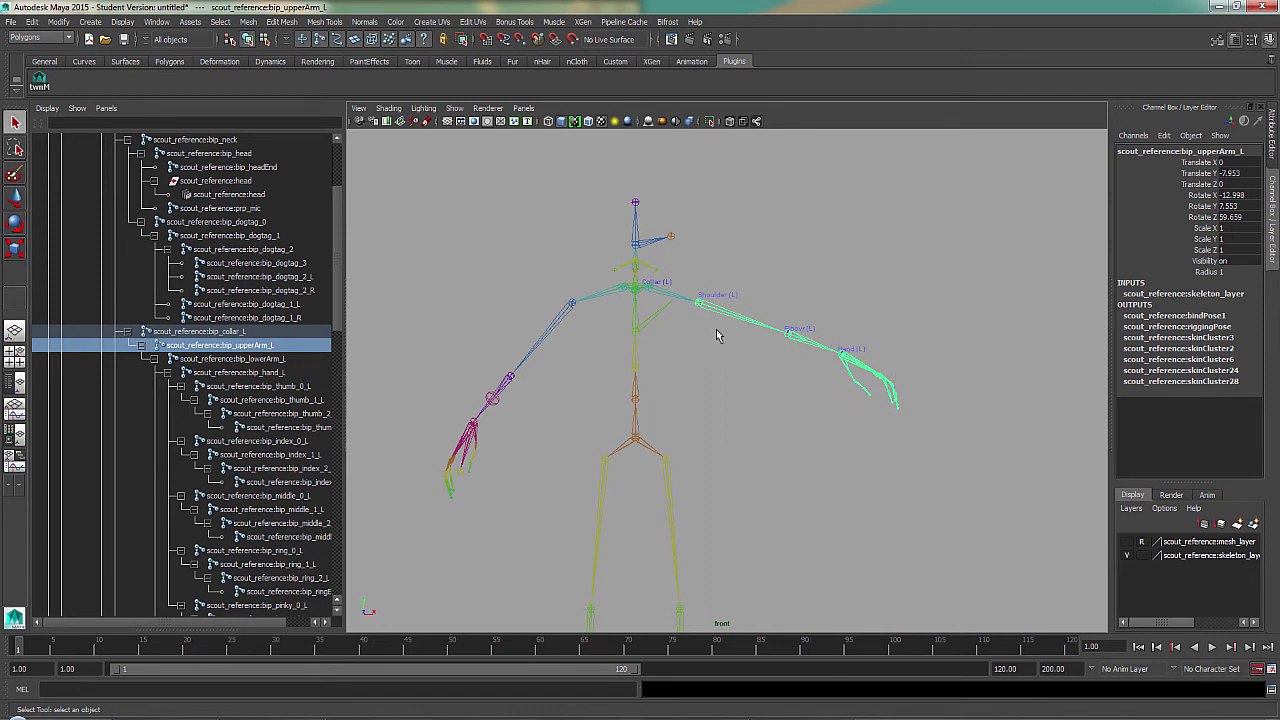
- Select the left collar joint and rotate it to raise the left shoulder slightly
left_click(677, 302)
key("e")
left_click_drag(720, 360, 731, 310)
key("q")
key("e")
left_click_drag(651, 330, 728, 352)
key("q")
- Adjust the left upper arm's rotation and bend the left lower arm joint to X -36.544, Y 0.522, Z 5.784
left_click(724, 305)
key("e")
key("q")
key("Down")
key("e")
key("q")
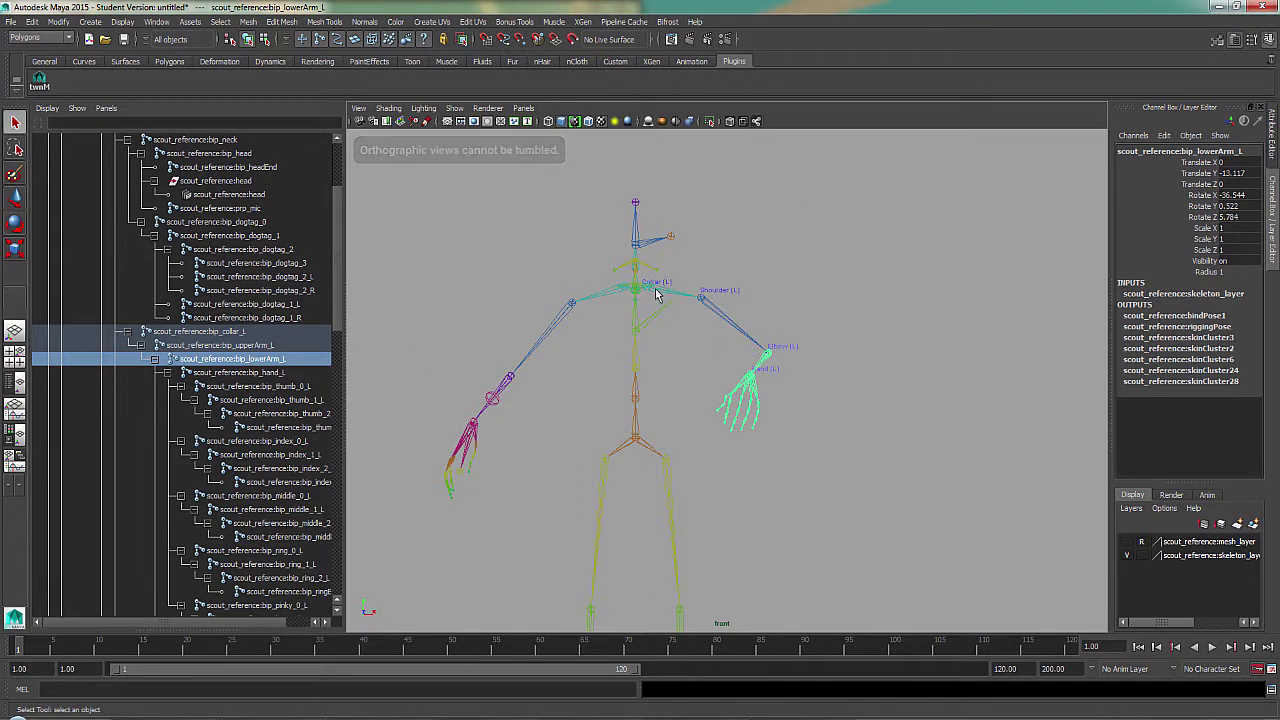
left_click(215, 331)
- In the rigged scout scene, select the right hand's IK control, rikHandControl, at the wrist
scroll(230, 305, "down", 3)
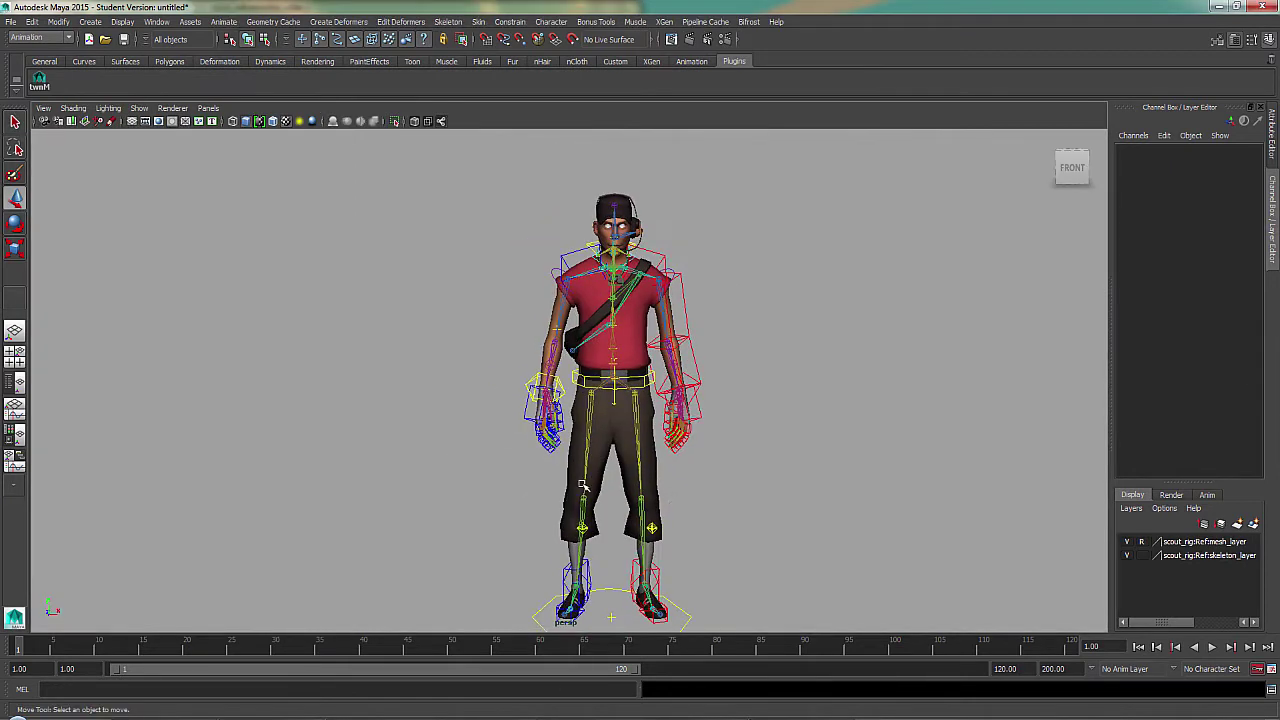
middle_click_drag(632, 480, 606, 500, "alt")
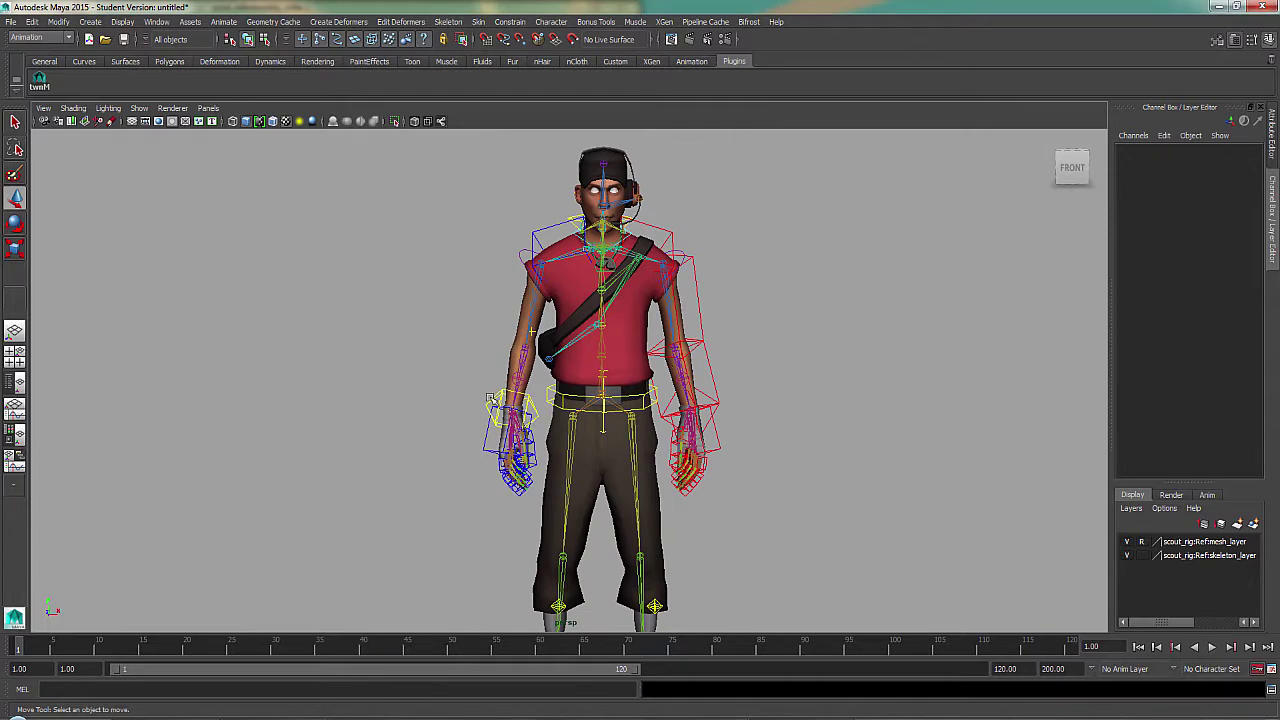
scroll(660, 365, "down", 2)
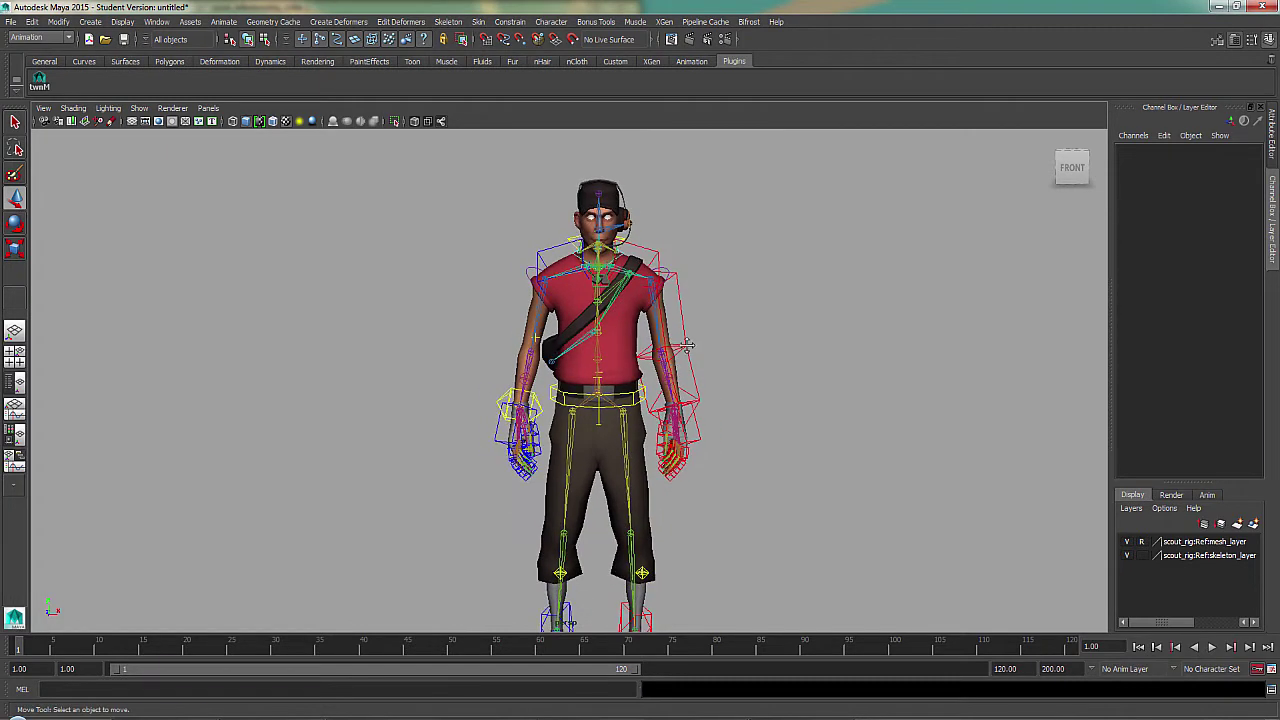
middle_click_drag(620, 373, 631, 342, "alt")
left_click(516, 364)
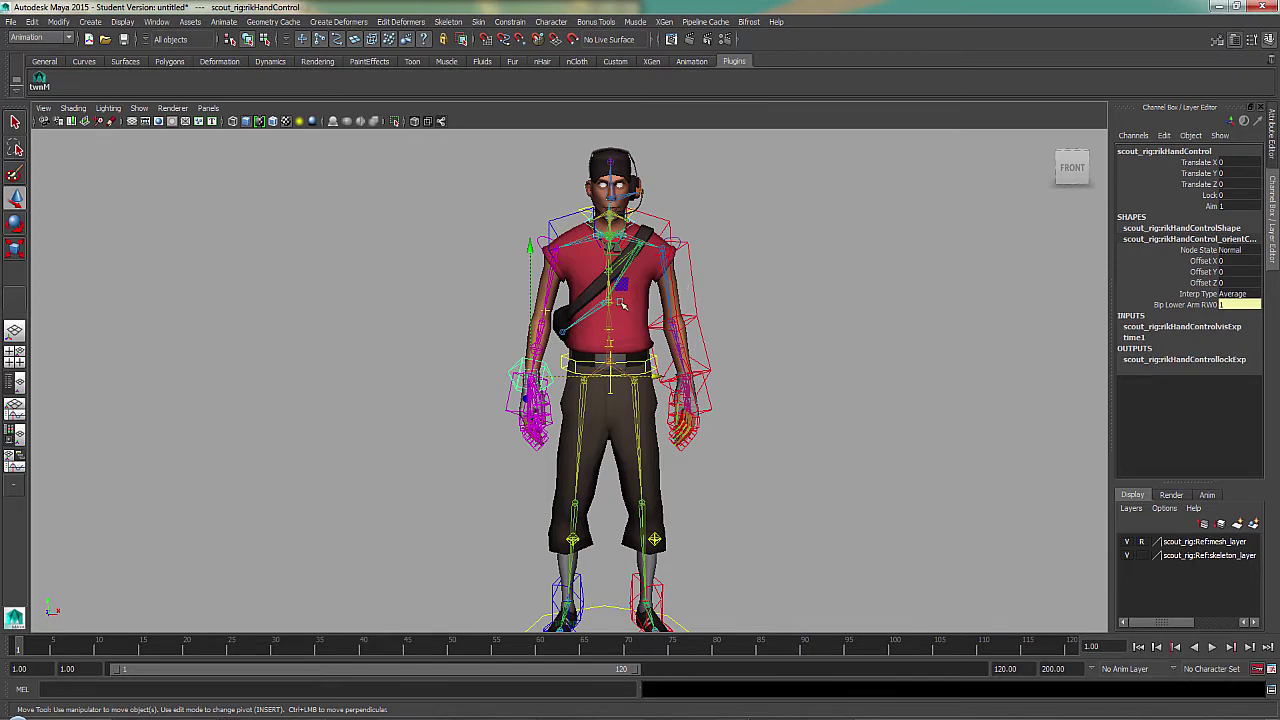
- Move the right hand IK control to Translate X -10.364 and Y 13.284, and undo both moves
mouse_move(538, 383)
left_mouse_down("alt")
mouse_move(570, 365)
mouse_move(548, 387)
left_mouse_up("alt")
mouse_move(550, 331)
left_mouse_down()
mouse_move(545, 258)
mouse_move(542, 351)
left_mouse_up()
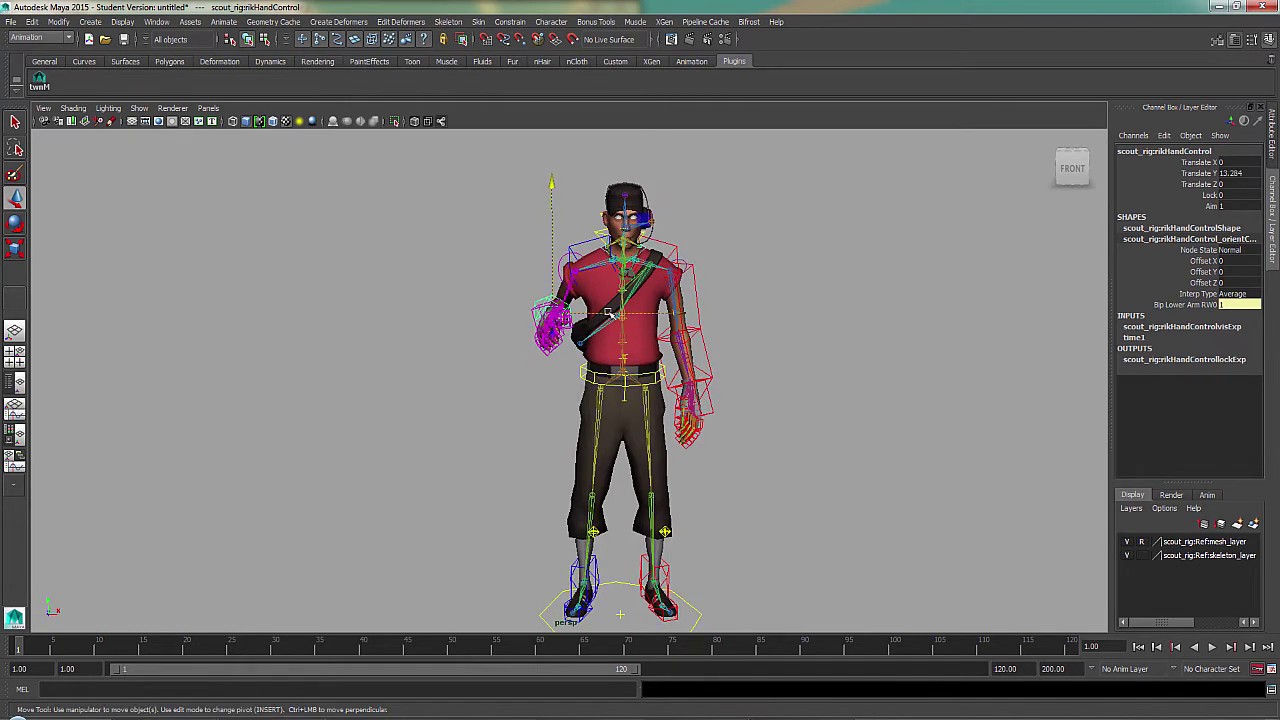
left_click_drag(605, 313, 552, 309)
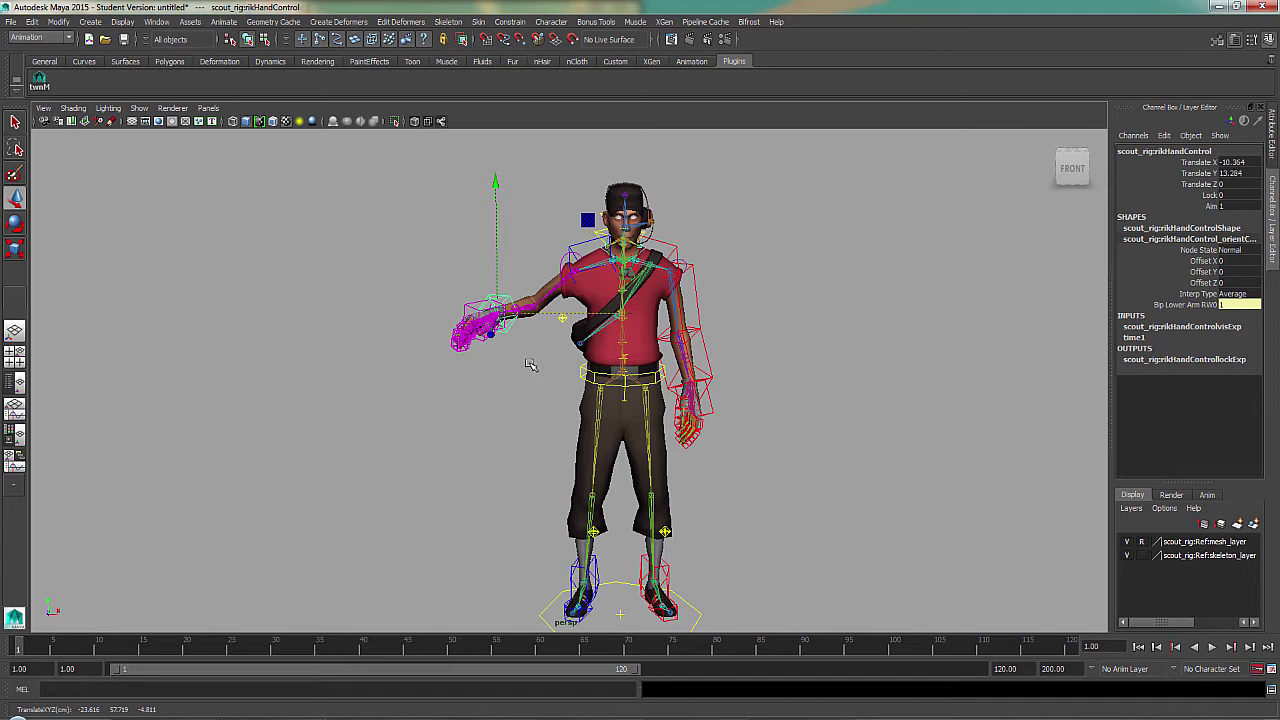
key("ctrl+z")
key("ctrl+z")
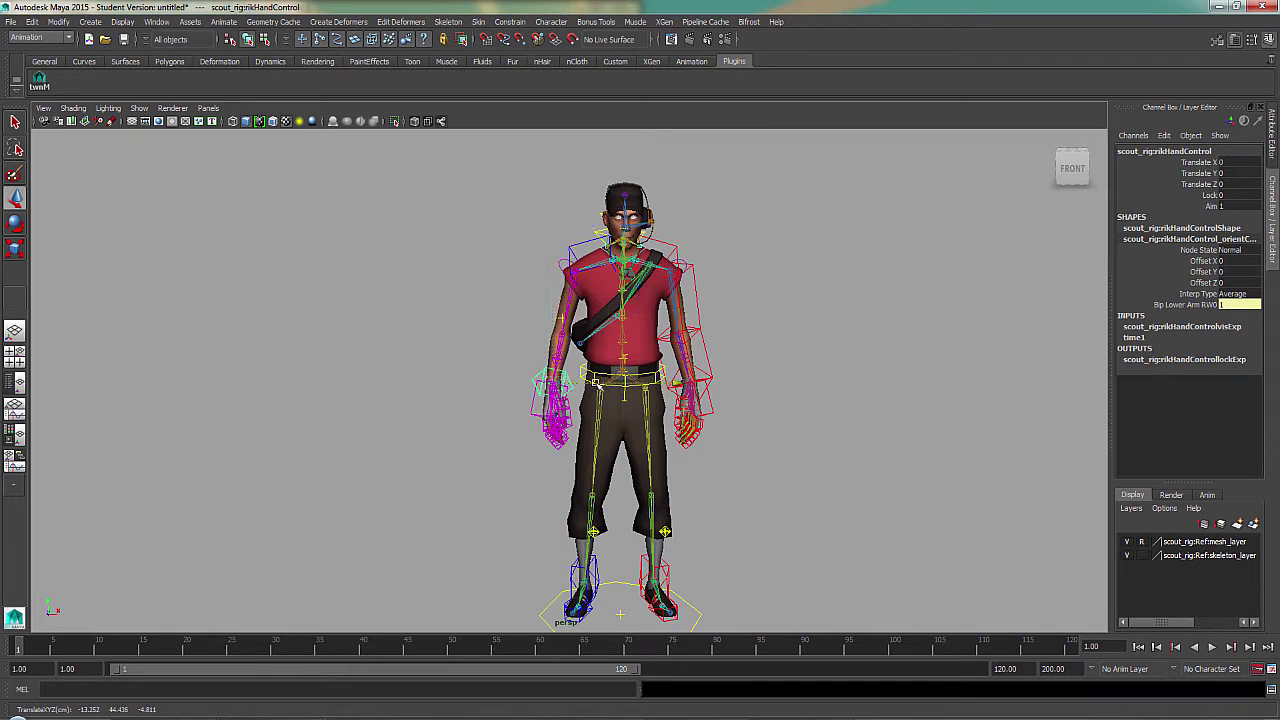
- Move the right hand IK control to Translate X -14.55 and Y 20.068, and undo the last moves
left_click_drag(600, 385, 570, 385)
left_click_drag(523, 334, 521, 234)
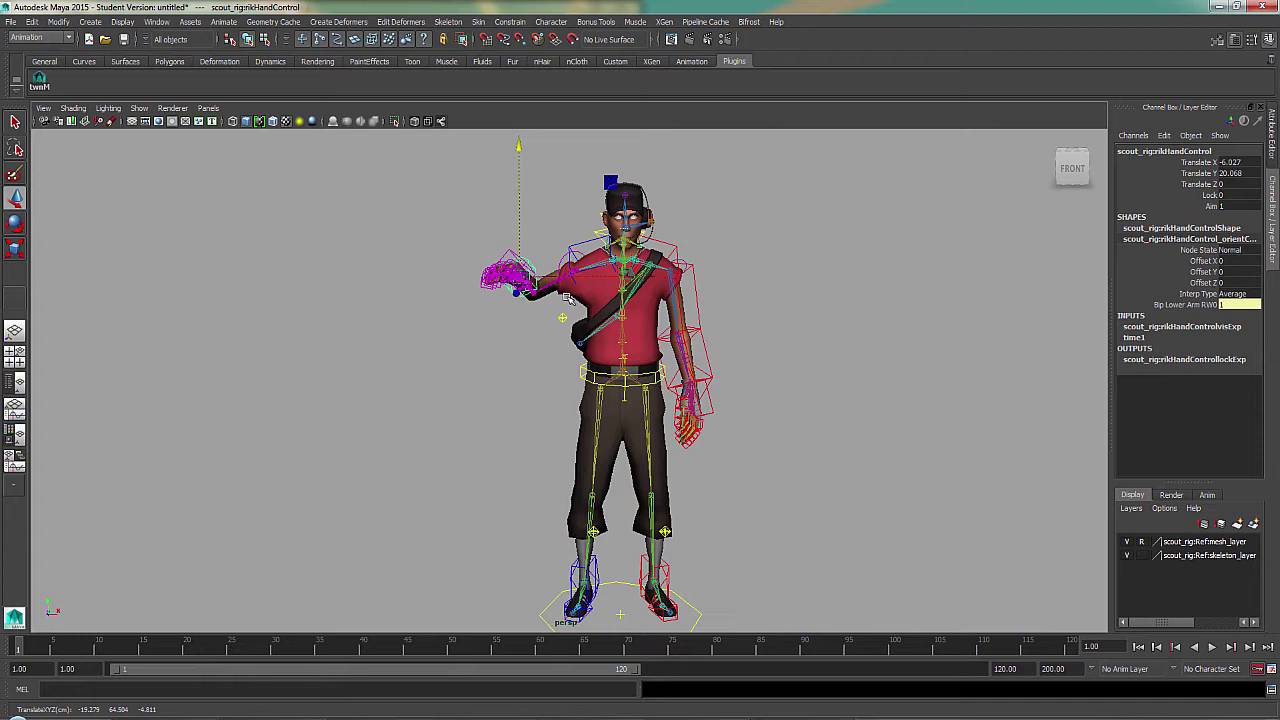
left_click_drag(592, 282, 538, 271)
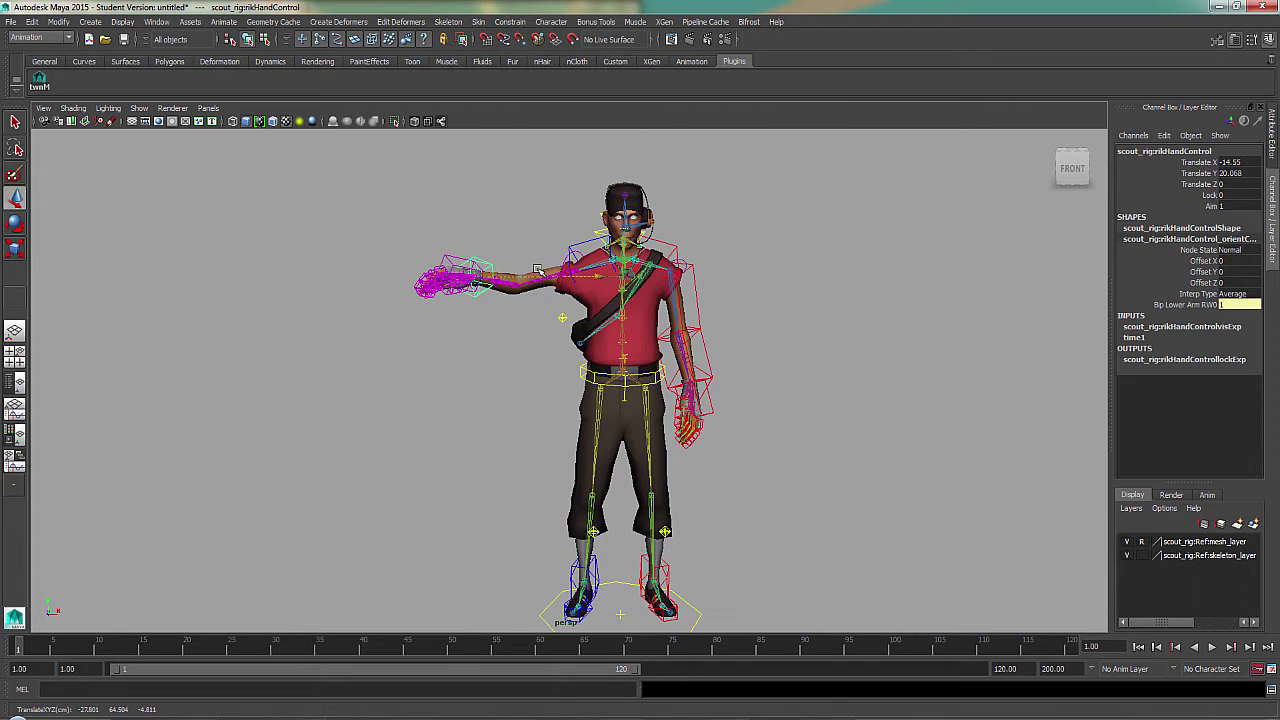
key("ctrl+z")
key("ctrl+z")
key("ctrl+z")
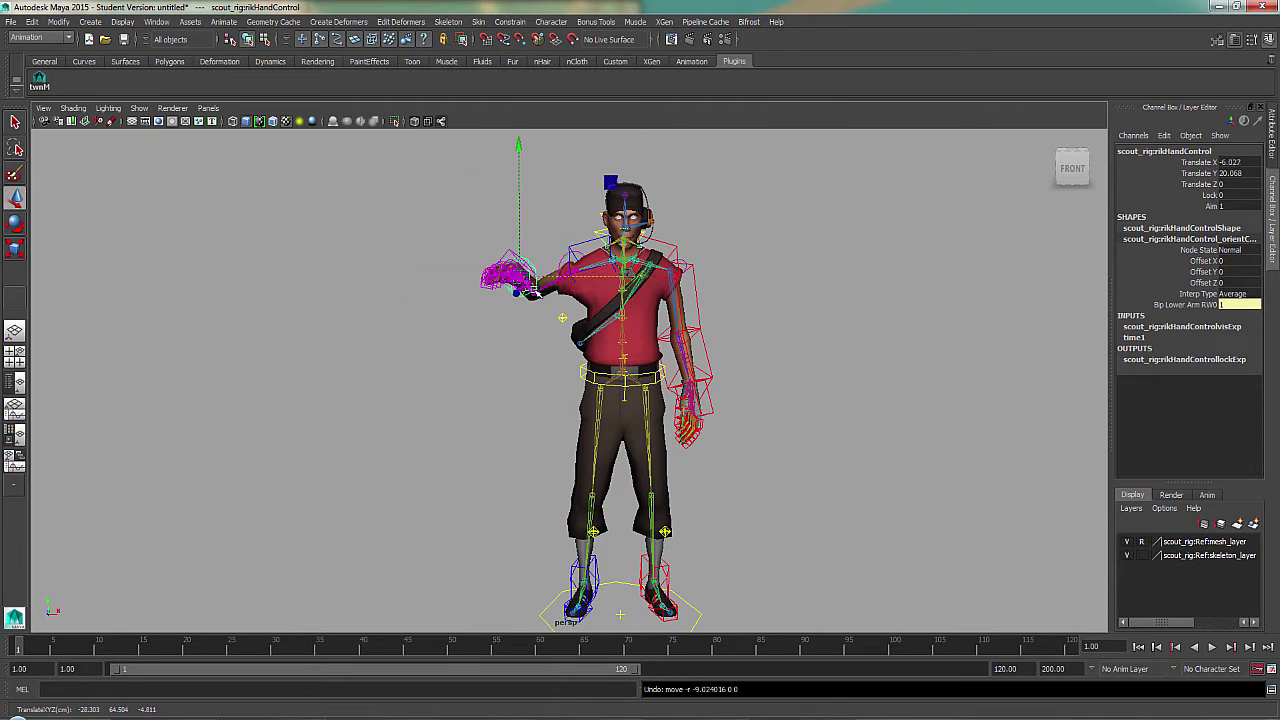
- Raise the right hand IK control to shoulder height and move it outward to Translate X -11.013
left_click_drag(530, 340, 545, 329, "alt")
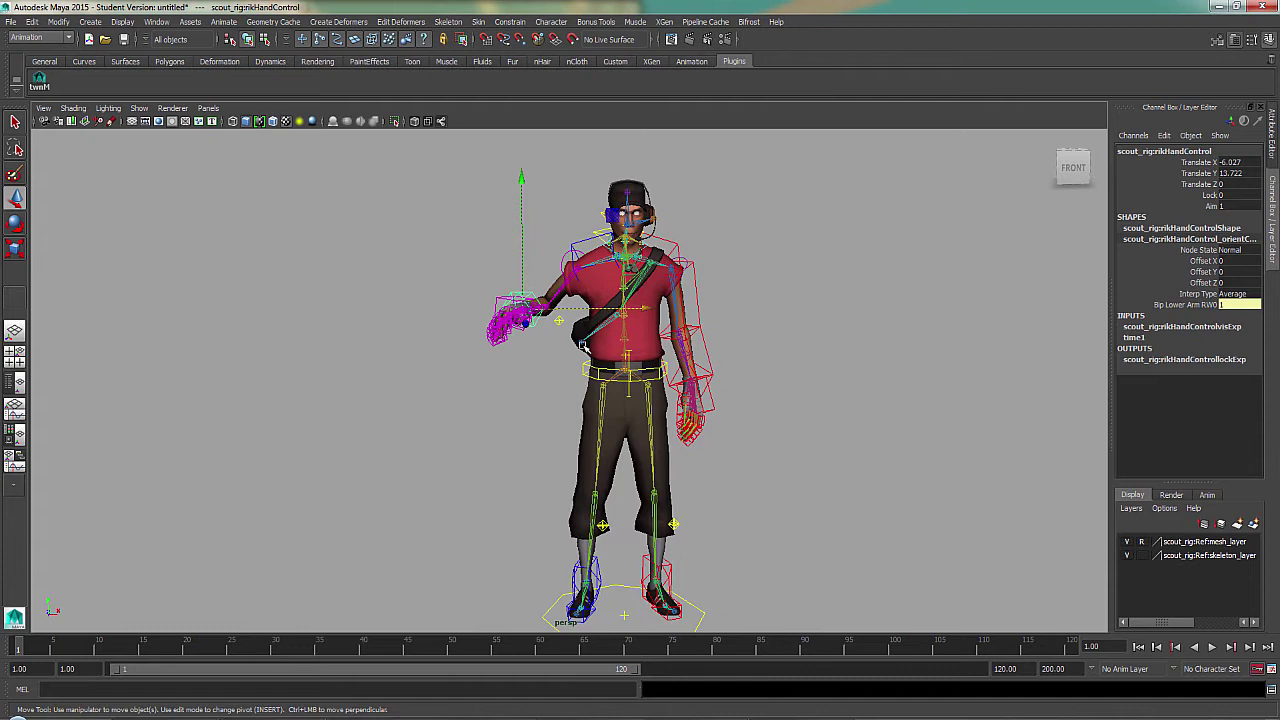
right_click_drag(590, 360, 574, 360, "alt")
middle_click_drag(574, 360, 584, 345, "alt")
left_click_drag(535, 261, 535, 229)
left_click_drag(596, 265, 572, 266)
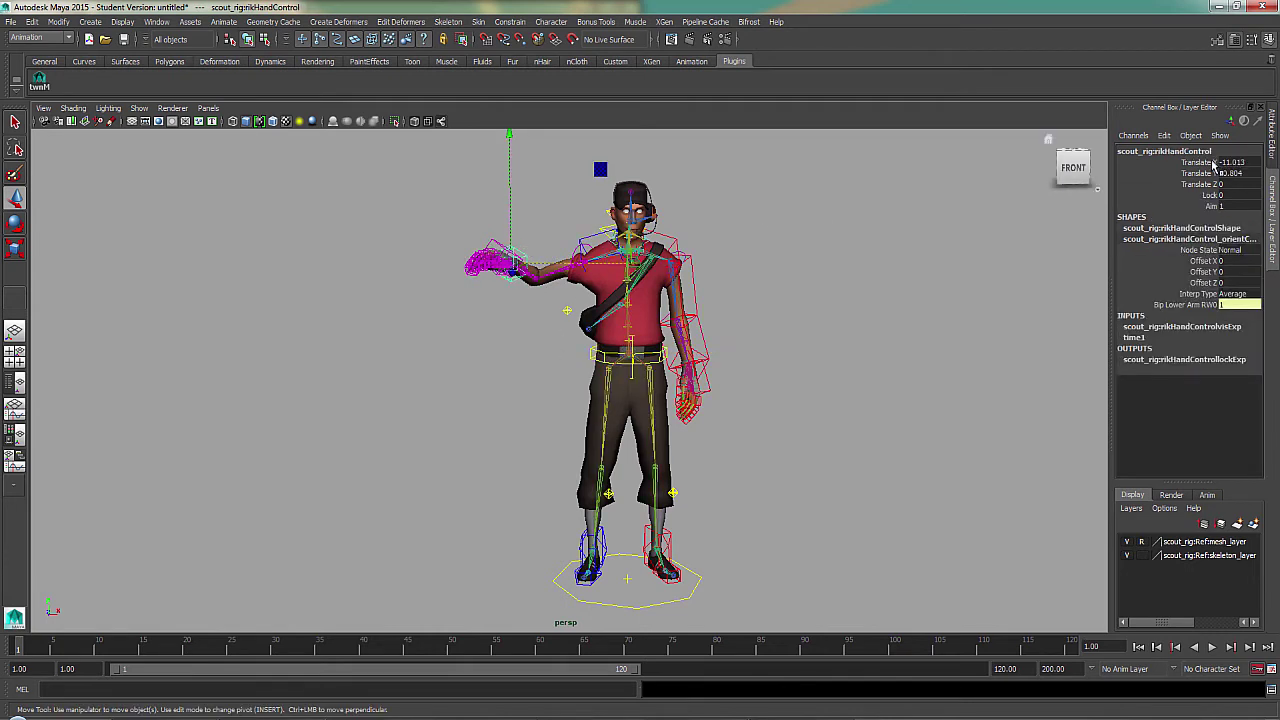
- Select the upper body control at the waist, move it along X, undo the move and clear the selection
left_click(1214, 195)
mouse_move(583, 358)
middle_mouse_down()
mouse_move(602, 289)
mouse_move(601, 329)
mouse_move(580, 361)
mouse_move(593, 346)
middle_mouse_up()
left_click(593, 349)
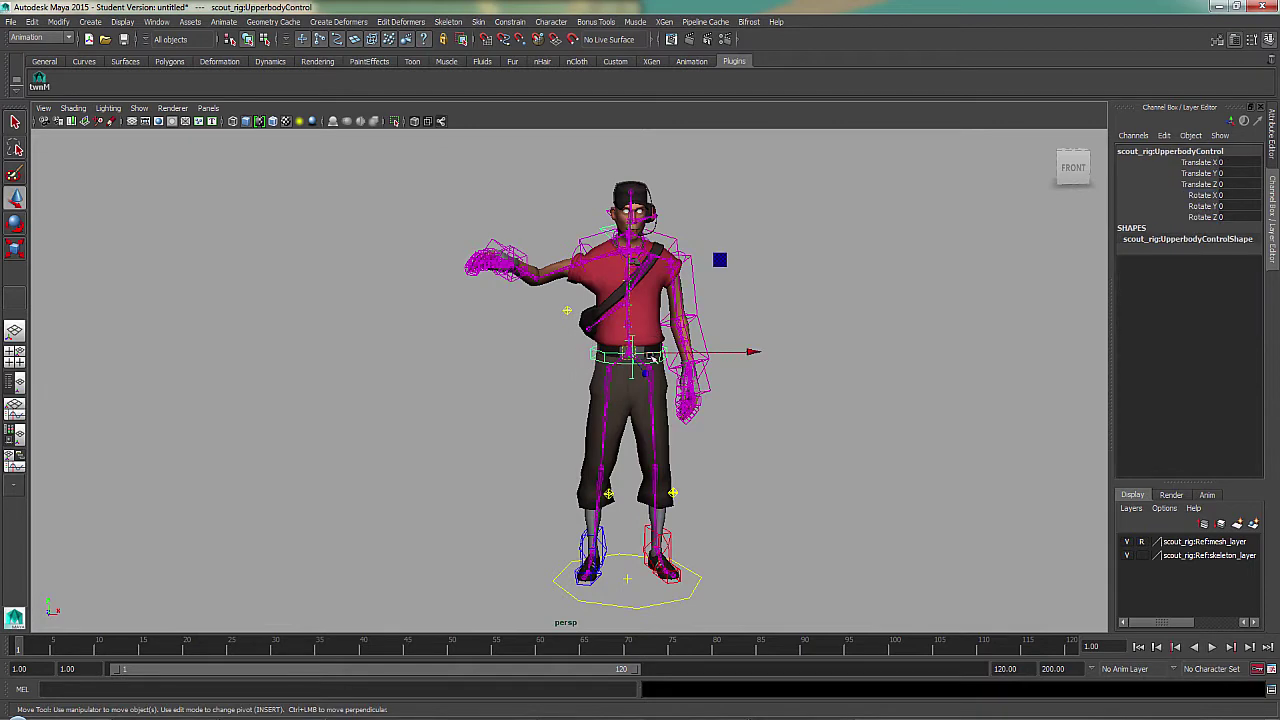
left_click_drag(735, 352, 668, 346)
key("ctrl+z")
right_click_drag(668, 346, 547, 311, "alt")
left_click(466, 200)
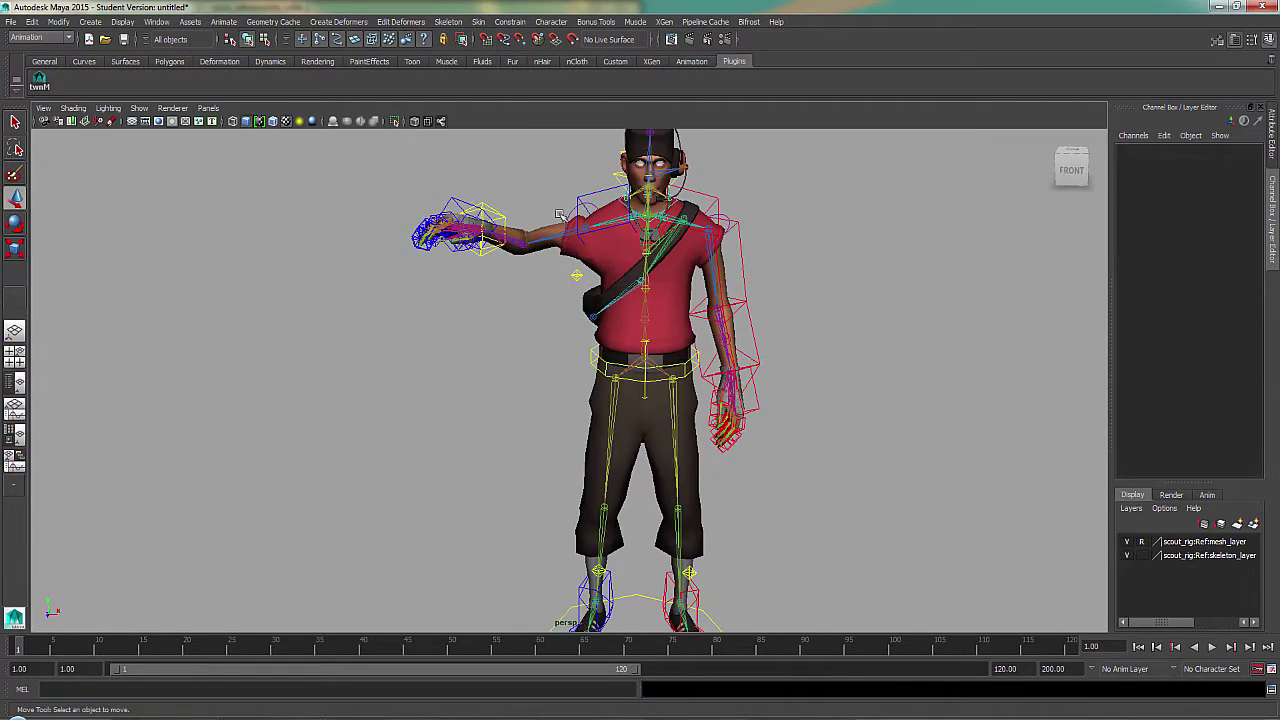
- Set the Aim attribute of the right hand IK control to 0
left_click(500, 217)
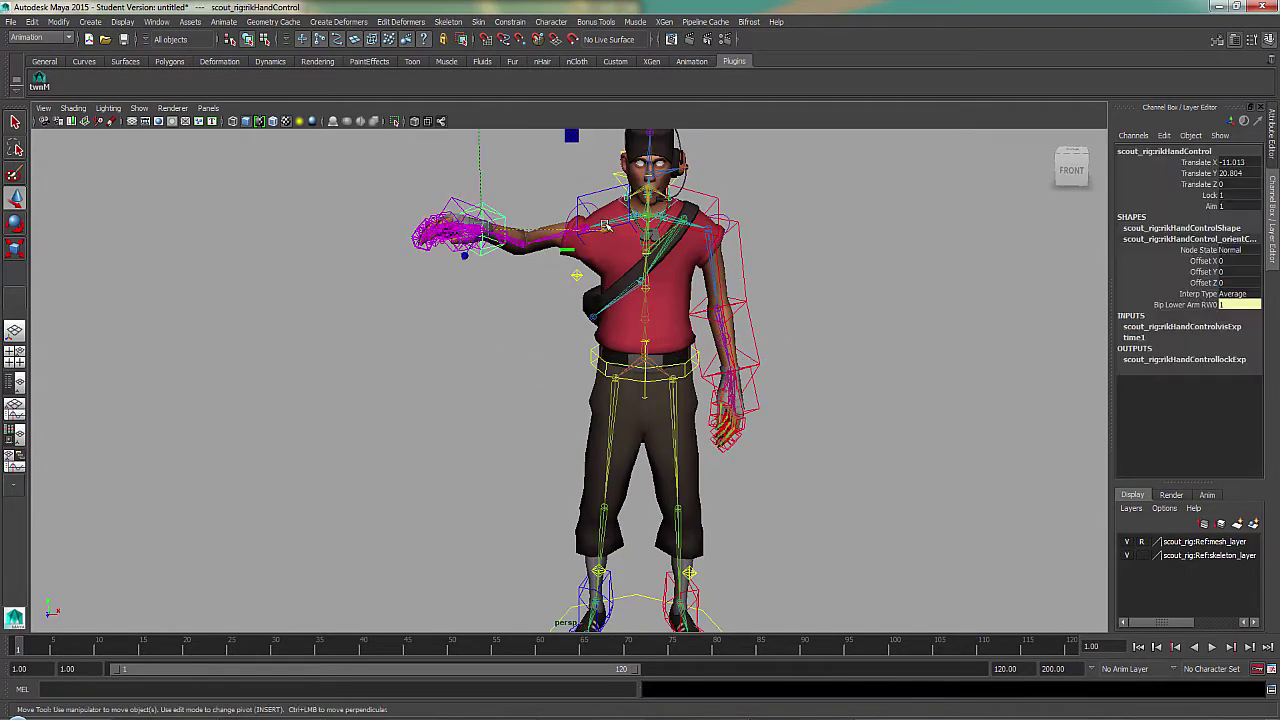
left_click(1212, 206)
type("0")
key("Return")
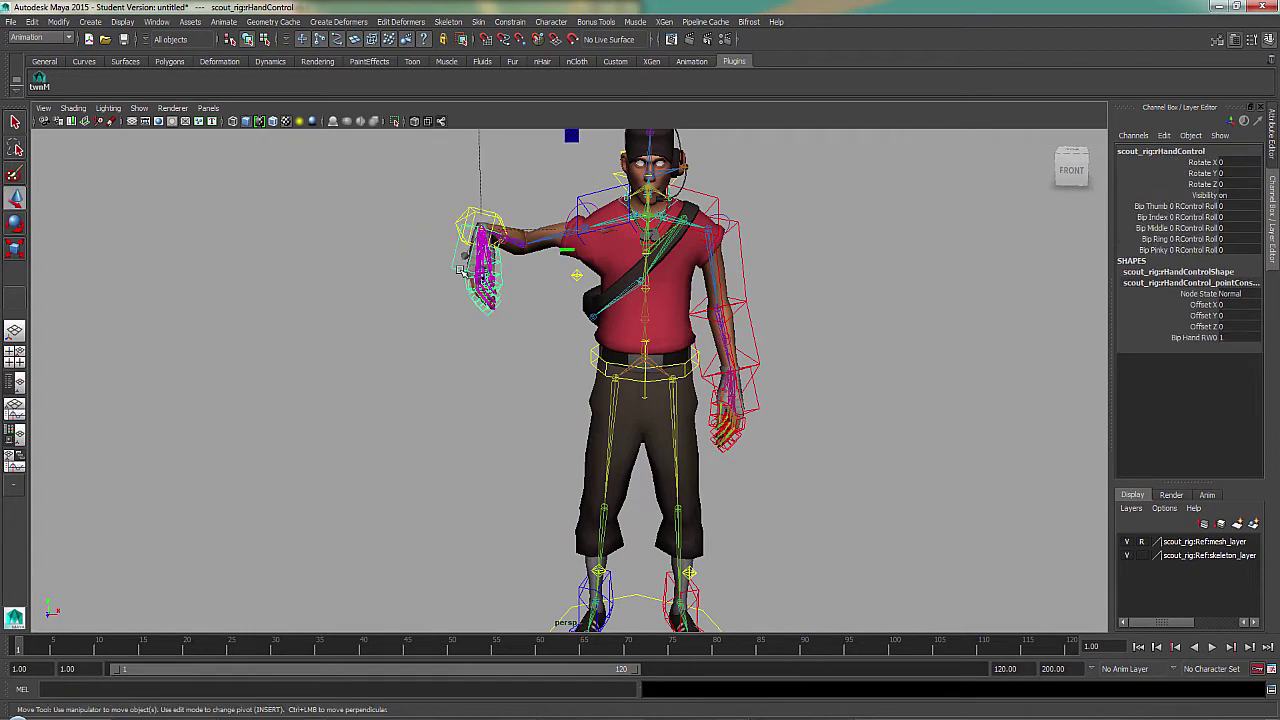
- Rotate the right hand control to Rotate Z 170.022 so the fingers point up, and clear the selection
key("e")
left_click_drag(517, 345, 406, 100)
scroll(443, 457, "down", 5)
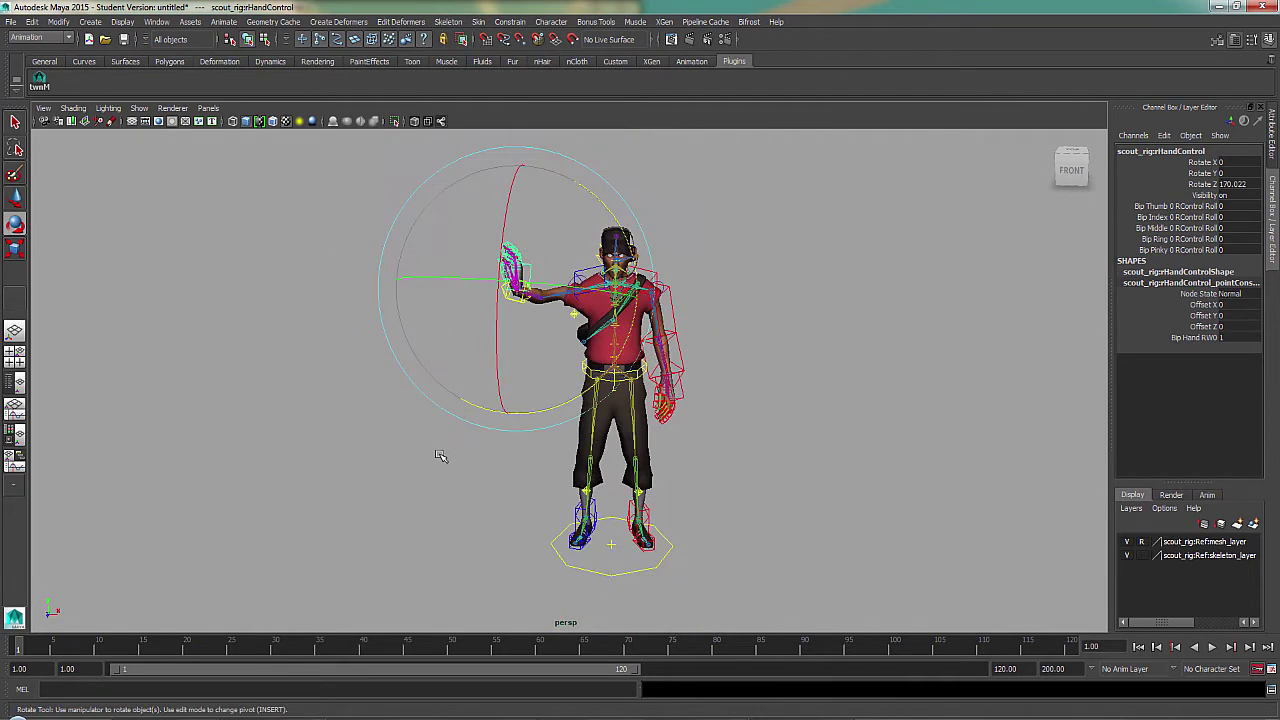
left_click(457, 423)
- Create a polygon cube and move it along X to Translate X -73.715, on the character's right side
key("space")
left_click(313, 374)
mouse_move(394, 411)
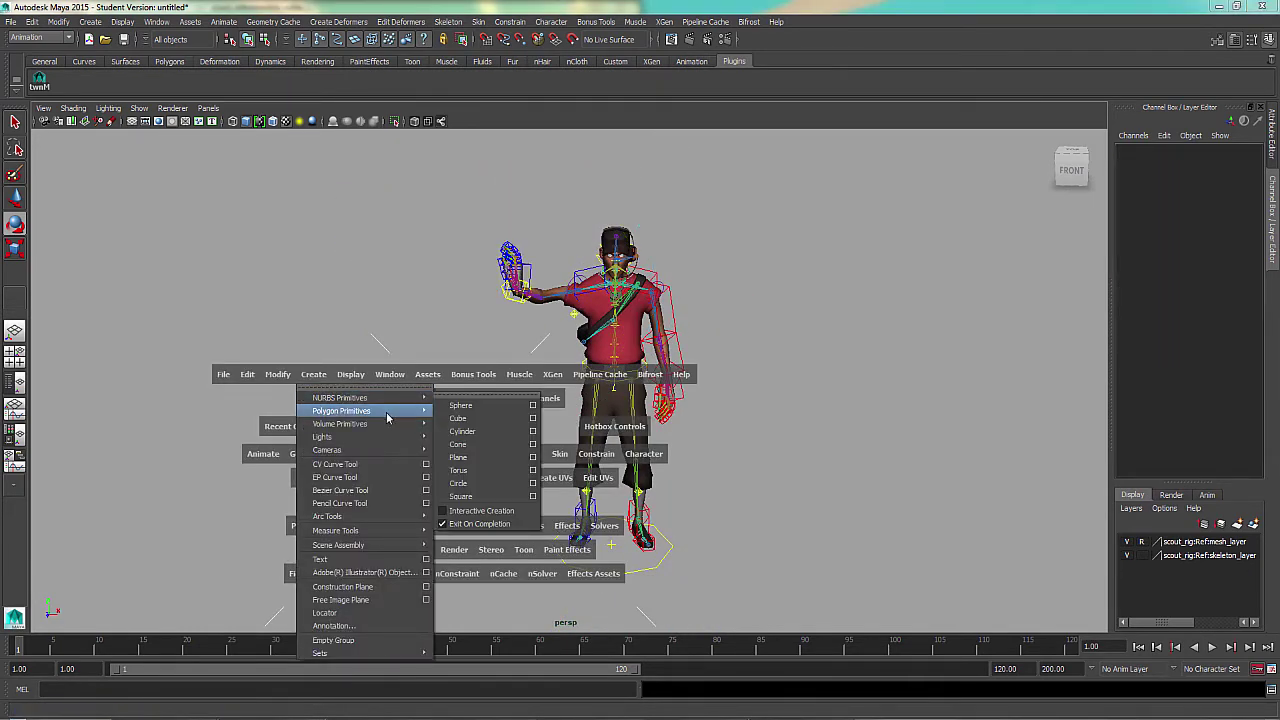
left_click(470, 431)
key("w")
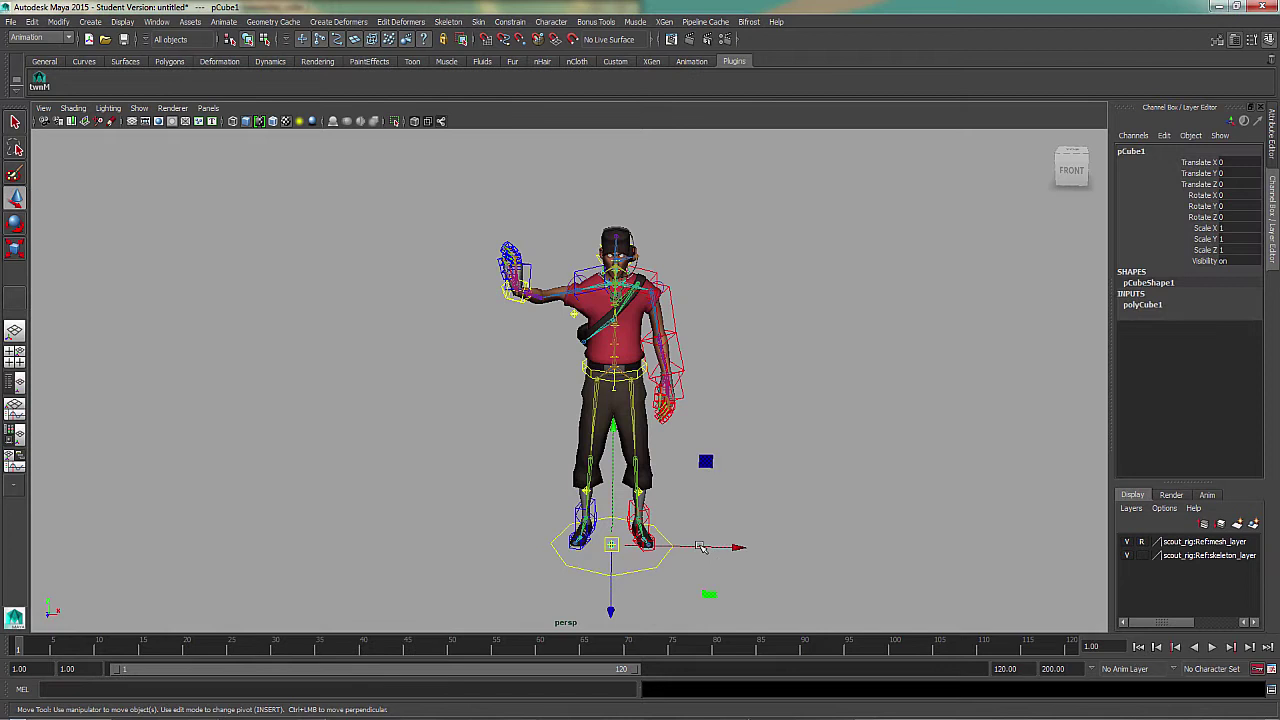
left_click_drag(735, 547, 457, 546)
- Scale the cube uniformly to 67.446 and place it against the raised palm at Translate X -60.084 and Y 49.703
key("r")
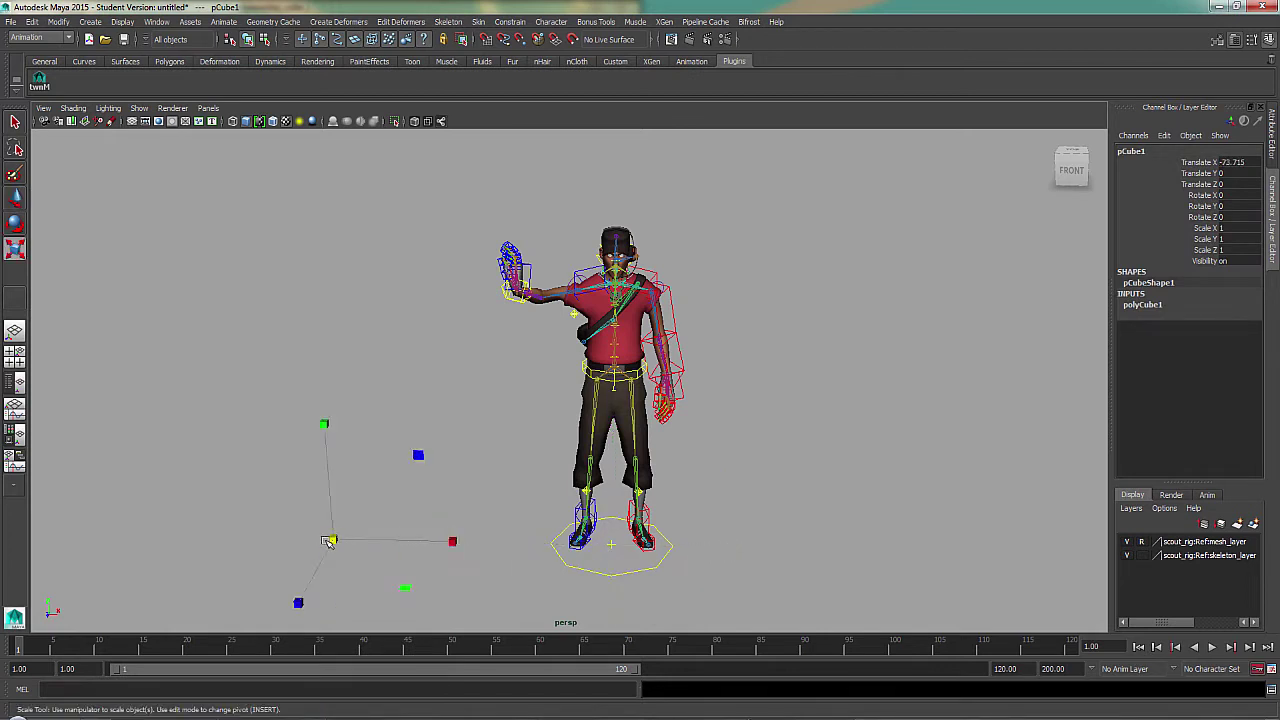
left_click_drag(335, 541, 322, 178)
key("w")
left_click_drag(447, 321, 509, 321)
key("r")
left_click_drag(375, 330, 445, 318)
key("w")
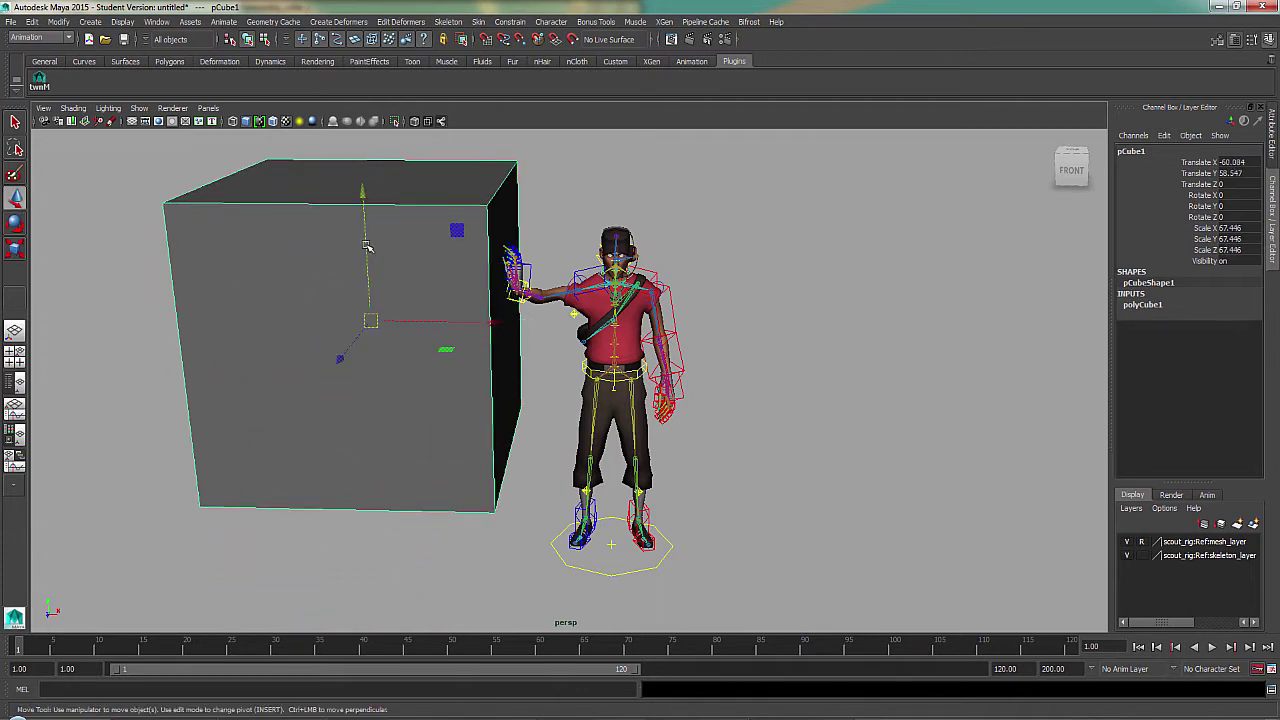
left_click_drag(367, 246, 365, 283)
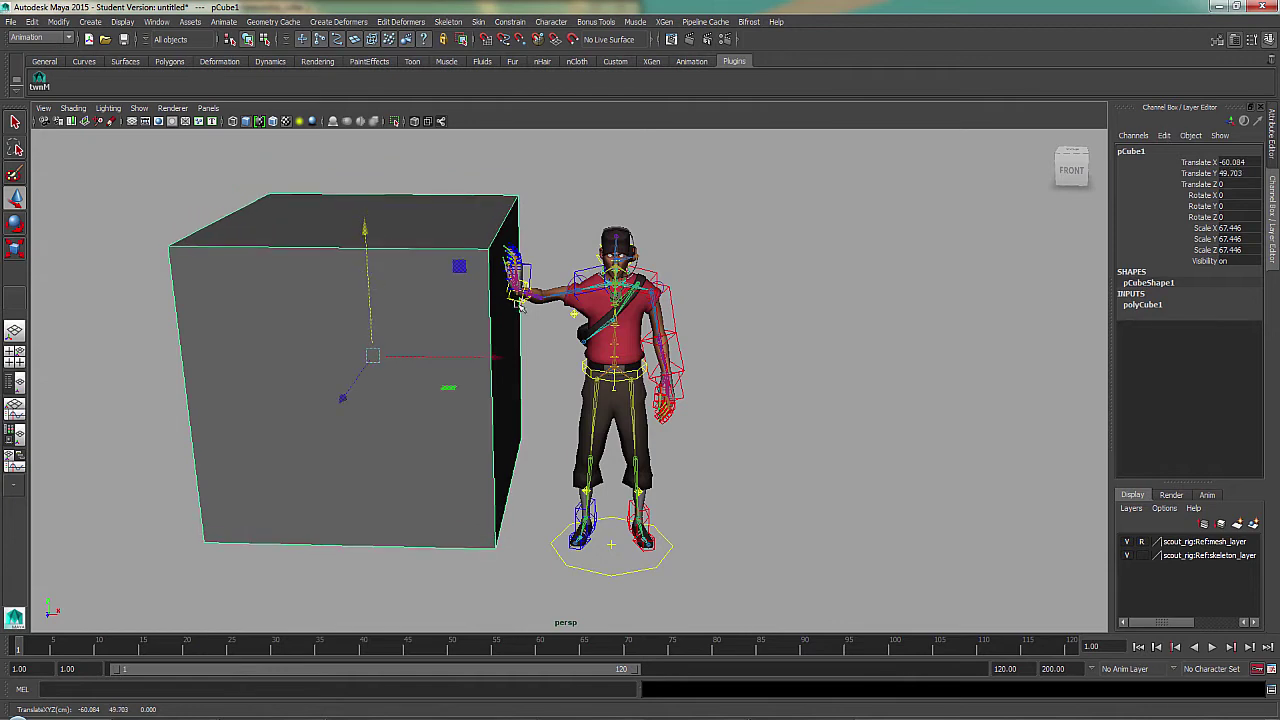
- Shift the upper body control toward and away from the cube along X, leaving it at Translate X 0.748
scroll(520, 307, "up", 3)
left_click_drag(543, 343, 563, 318, "alt")
scroll(554, 365, "down", 1)
left_click_drag(554, 366, 548, 352, "alt")
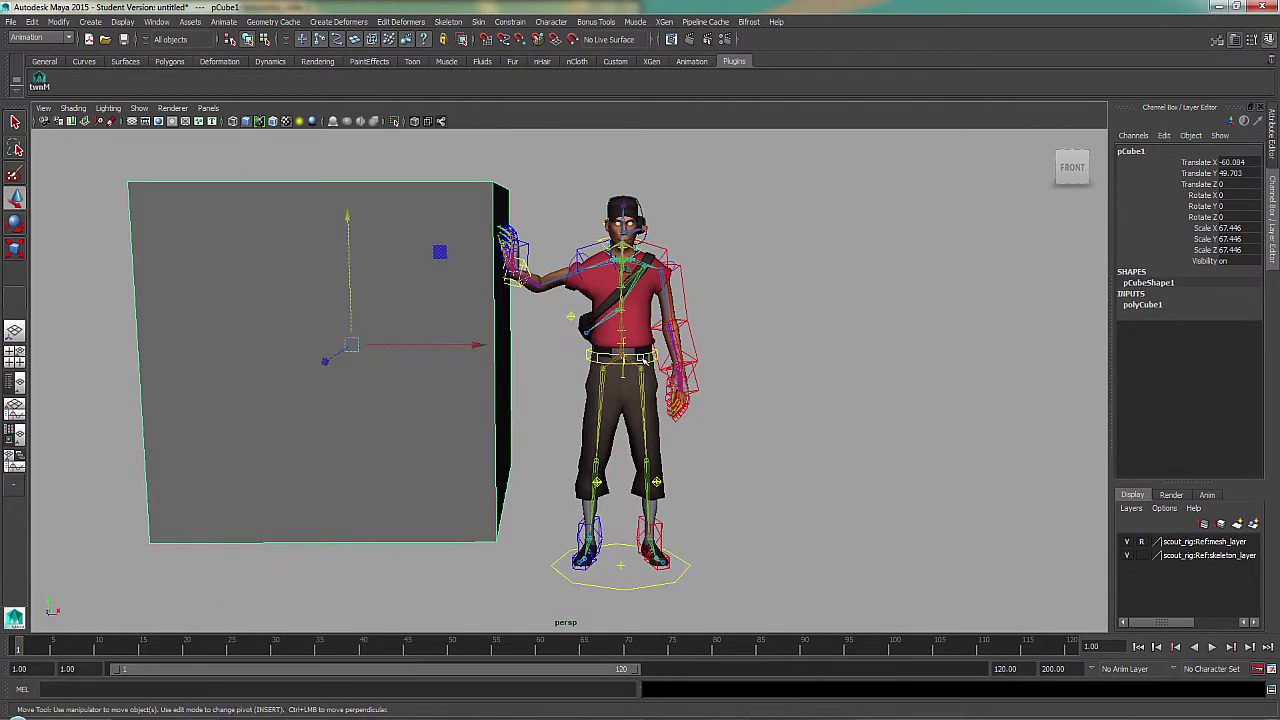
left_click(651, 355)
left_click_drag(651, 355, 530, 330, "alt")
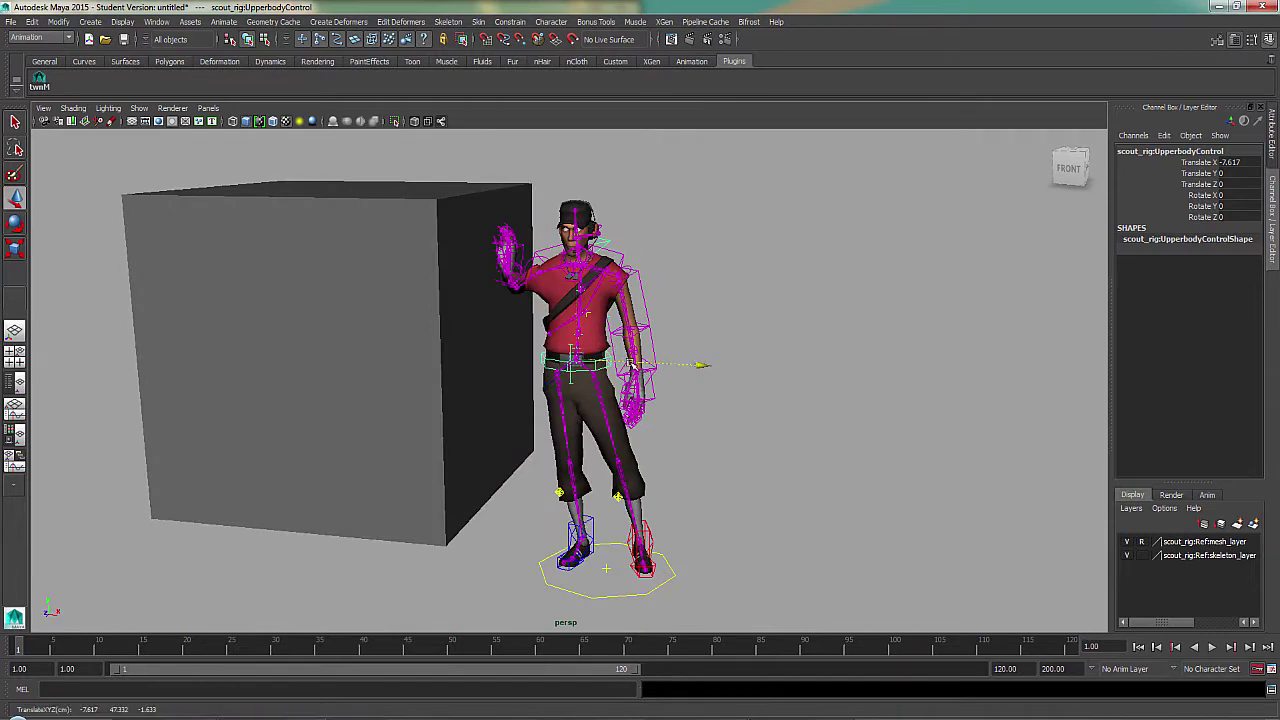
left_click_drag(631, 364, 677, 360)
left_click_drag(622, 522, 652, 497, "alt")
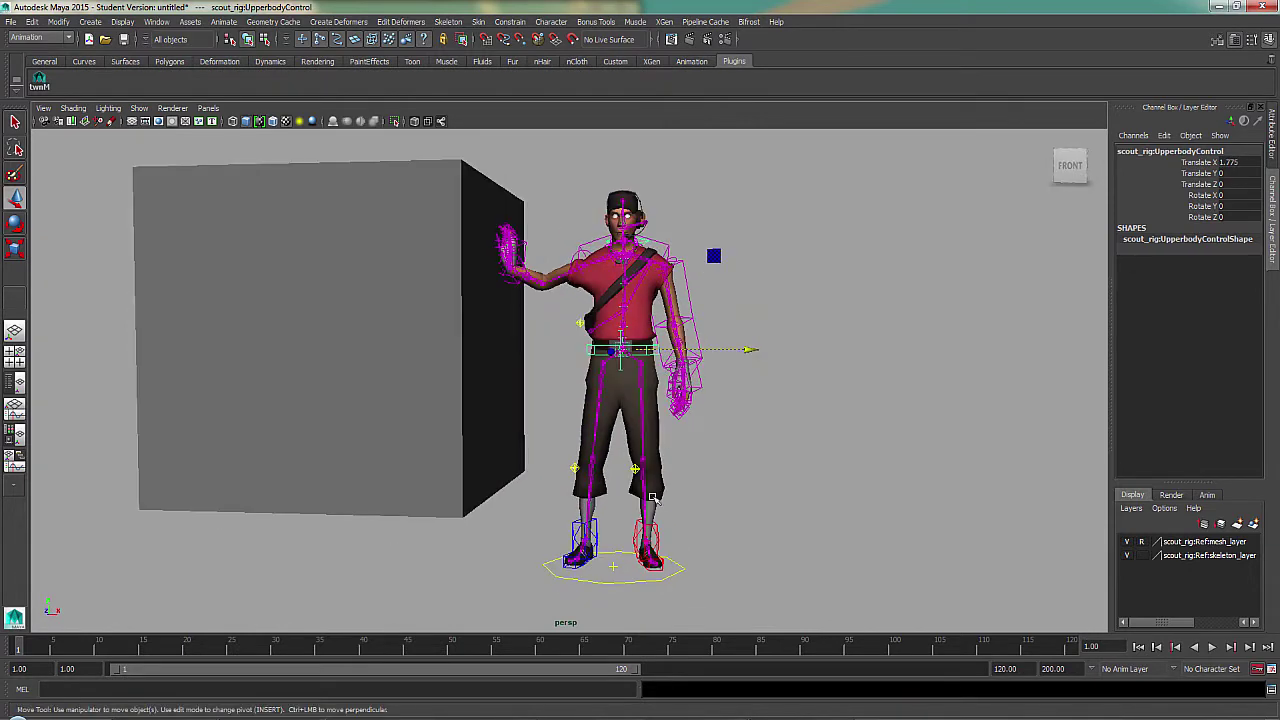
left_click(668, 355)
key("ctrl+z")
left_click_drag(691, 349, 687, 349)
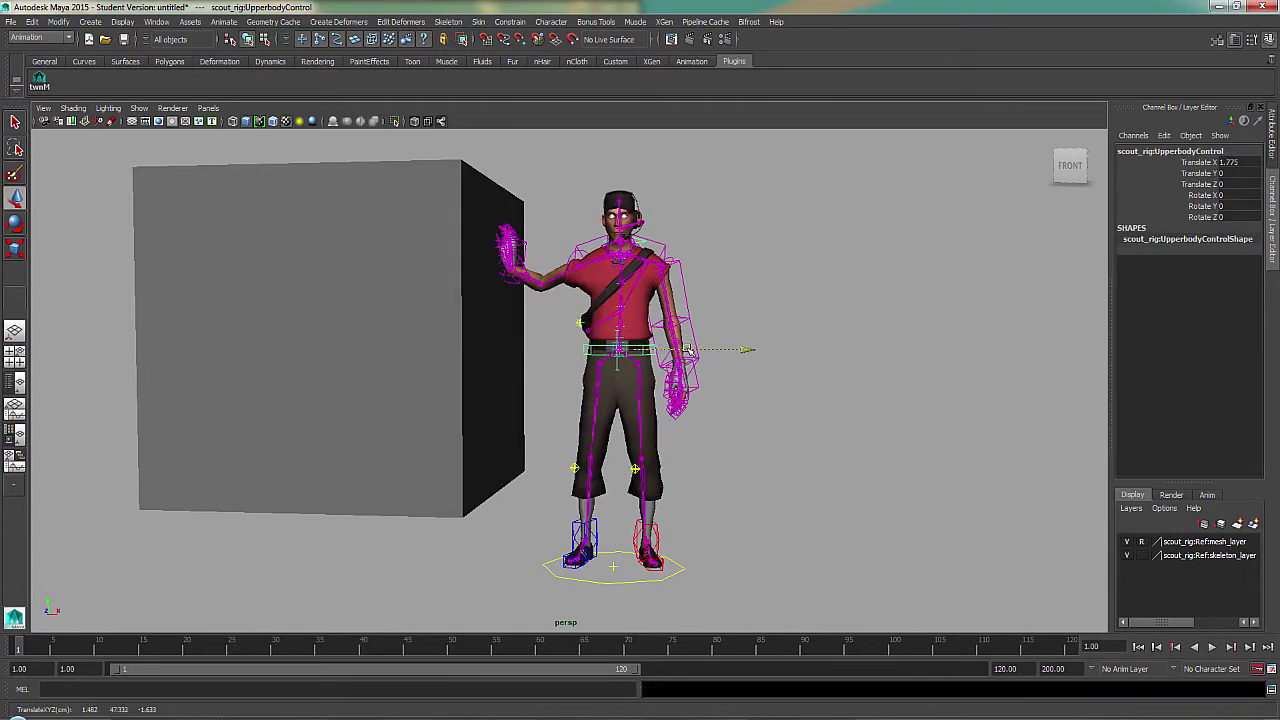
- Switch the left leg to FK by setting L Leg IKFK to 0 on the main control, and select the left hip FK control
left_click_drag(675, 537, 660, 516, "alt")
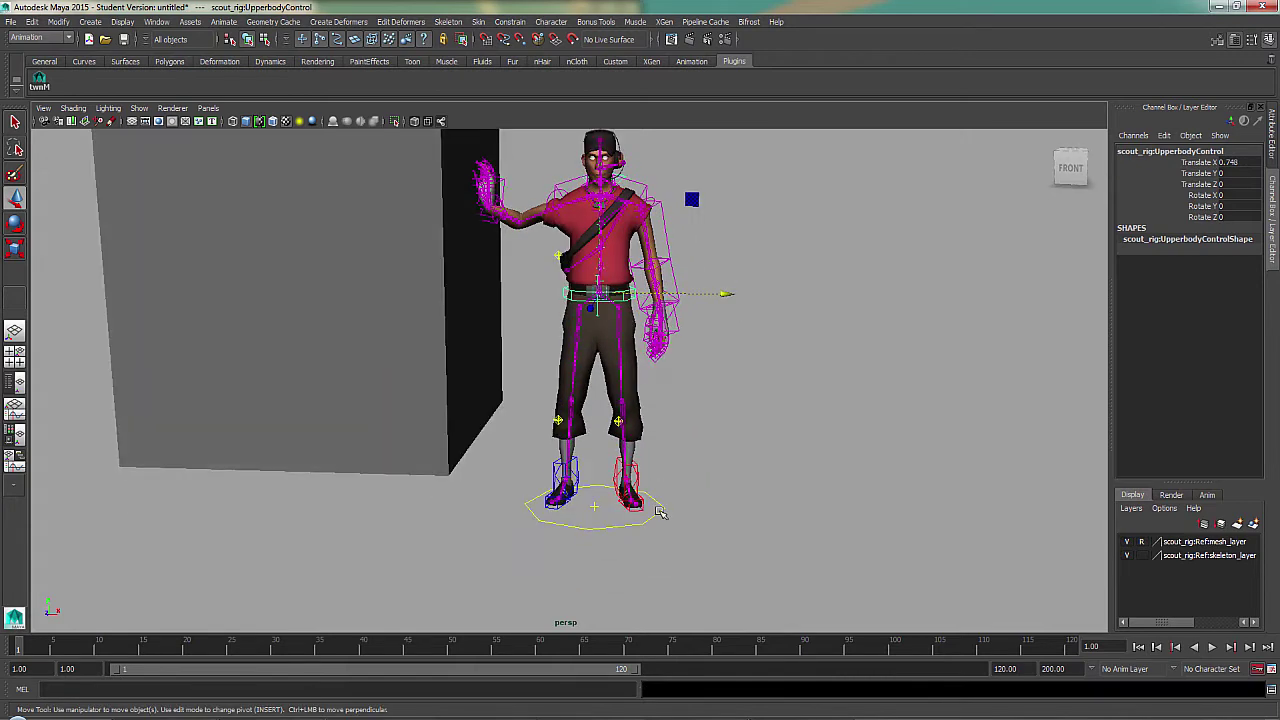
left_click(658, 515)
left_click(1195, 273)
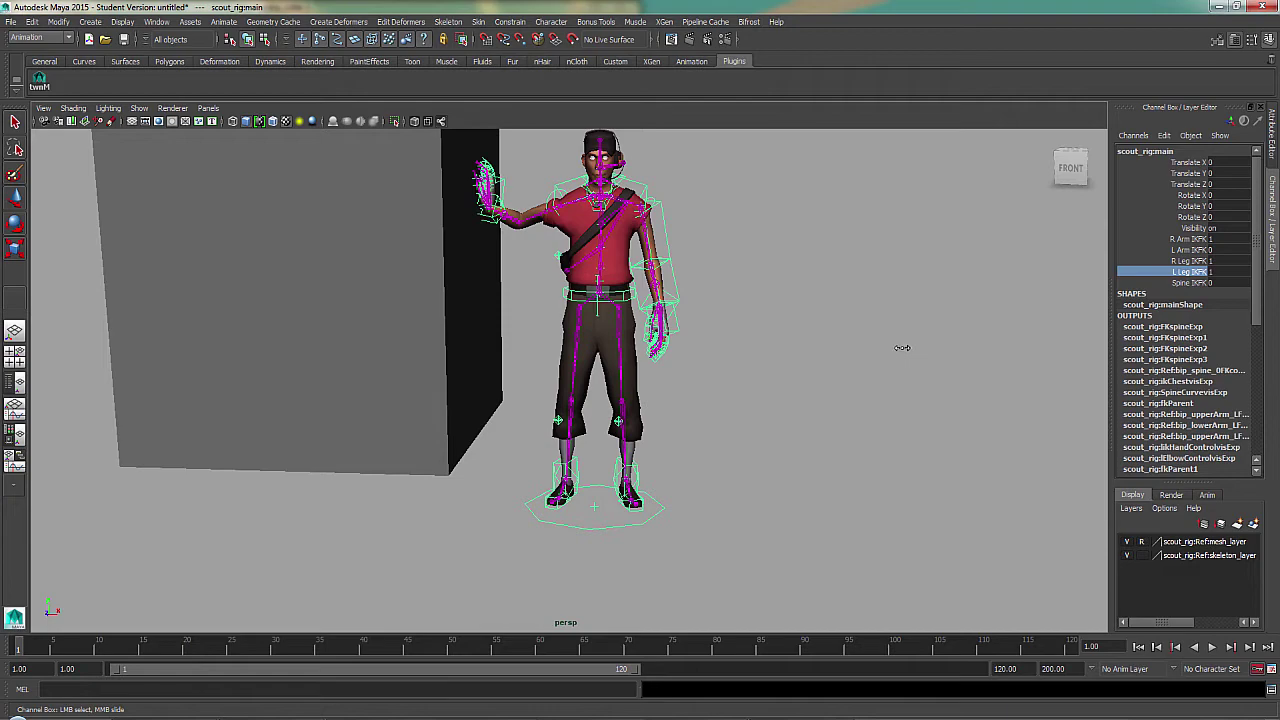
left_click_drag(607, 343, 493, 243, "alt")
left_click(636, 377)
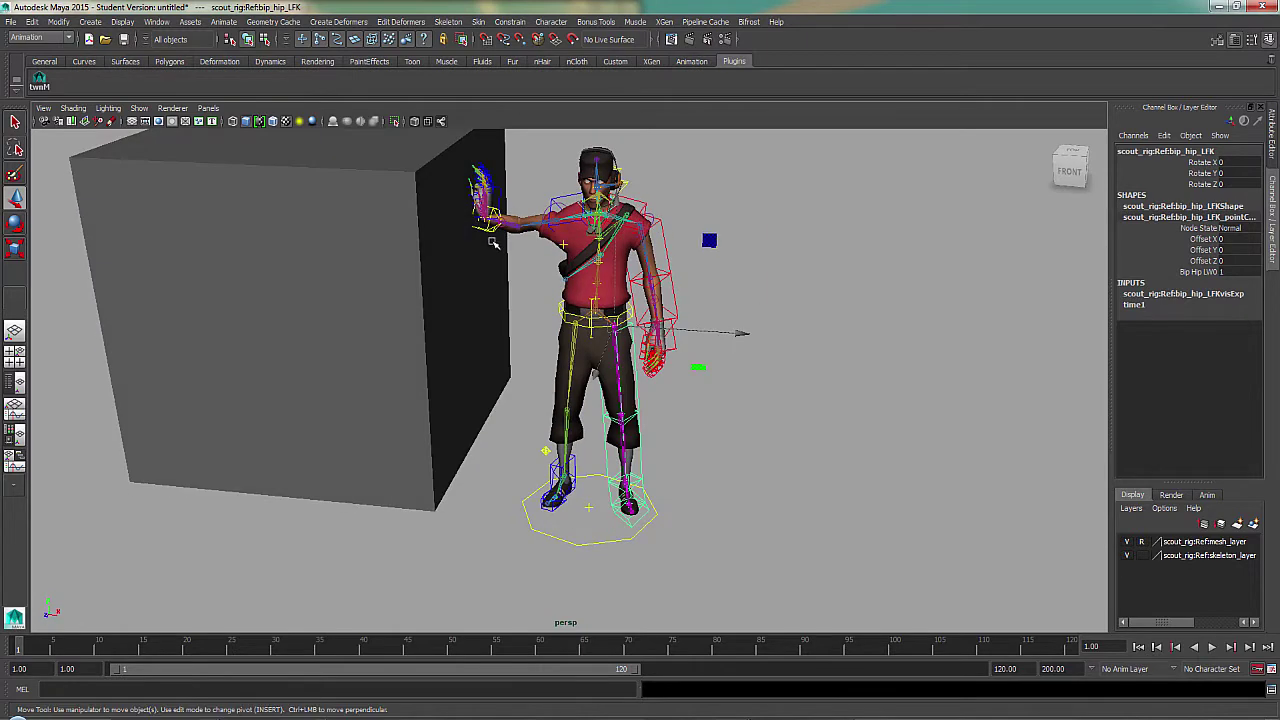
- Move the upper body control along X with the left leg in FK, leaving it at Translate X 0.281
left_click_drag(525, 305, 570, 302, "alt")
left_click(564, 306)
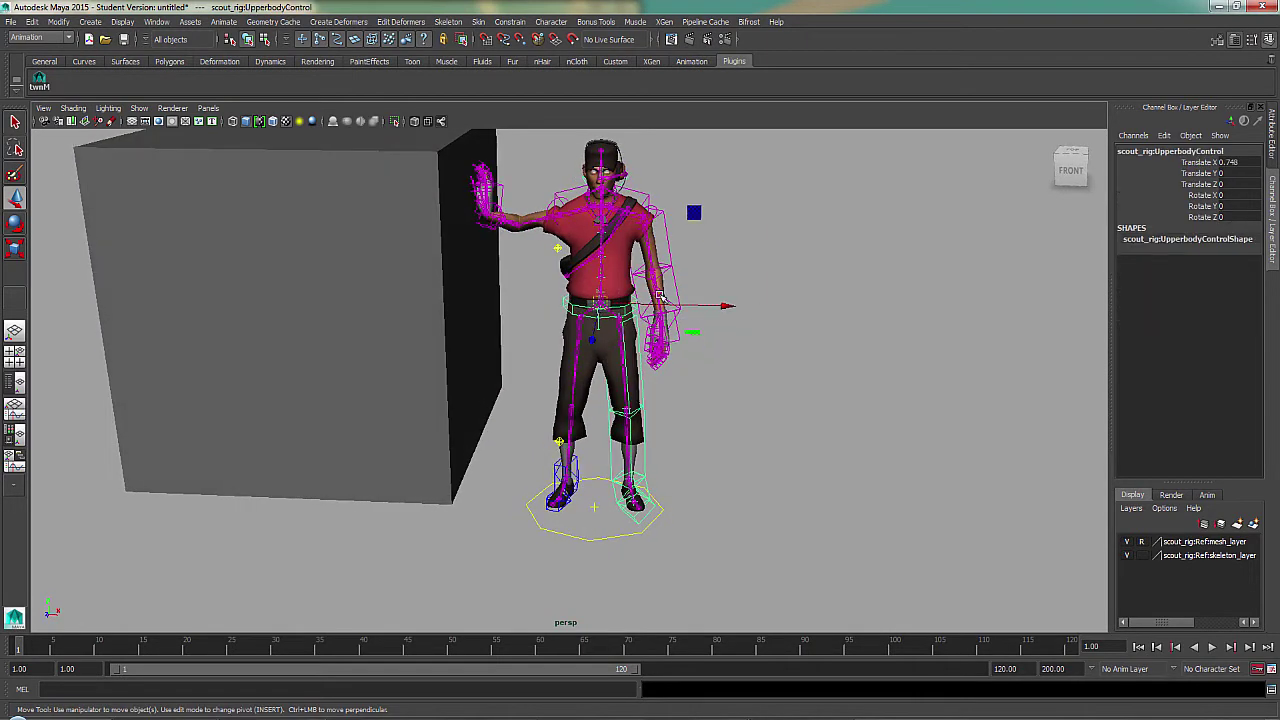
left_click_drag(669, 305, 651, 221)
left_click_drag(651, 335, 660, 292, "alt")
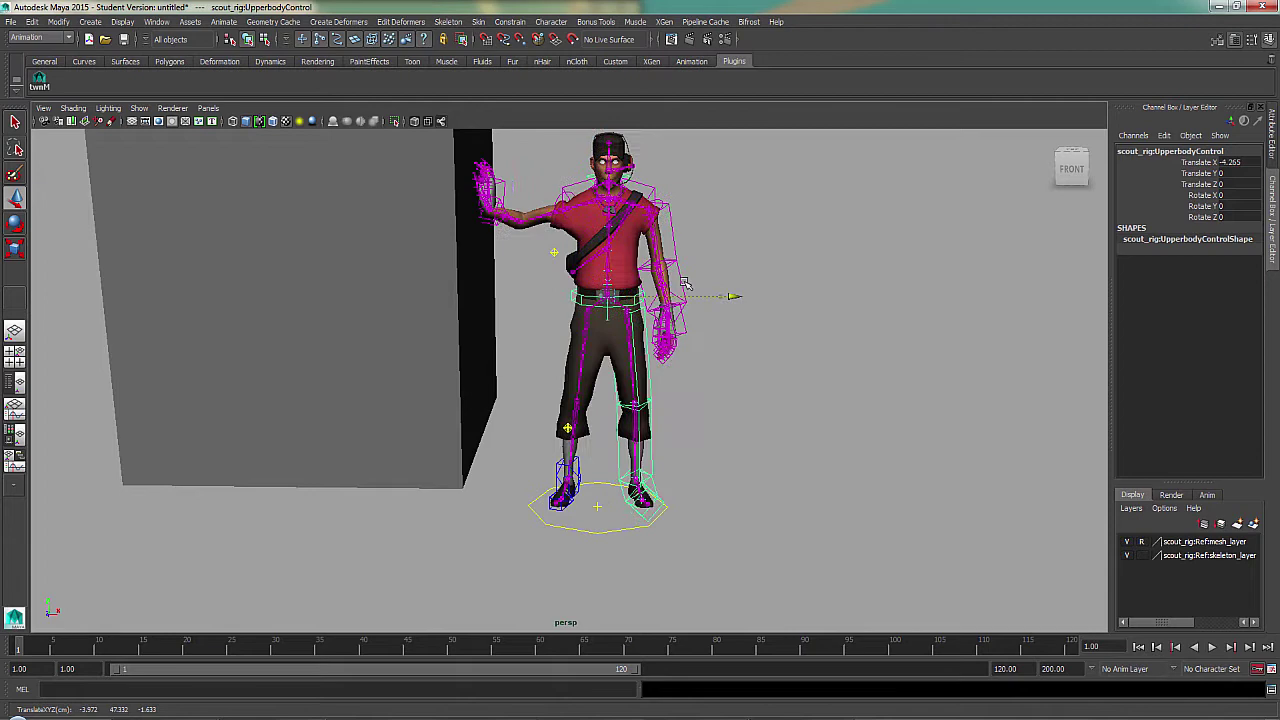
left_click_drag(659, 350, 660, 366, "alt")
right_click_drag(660, 366, 689, 357, "alt")
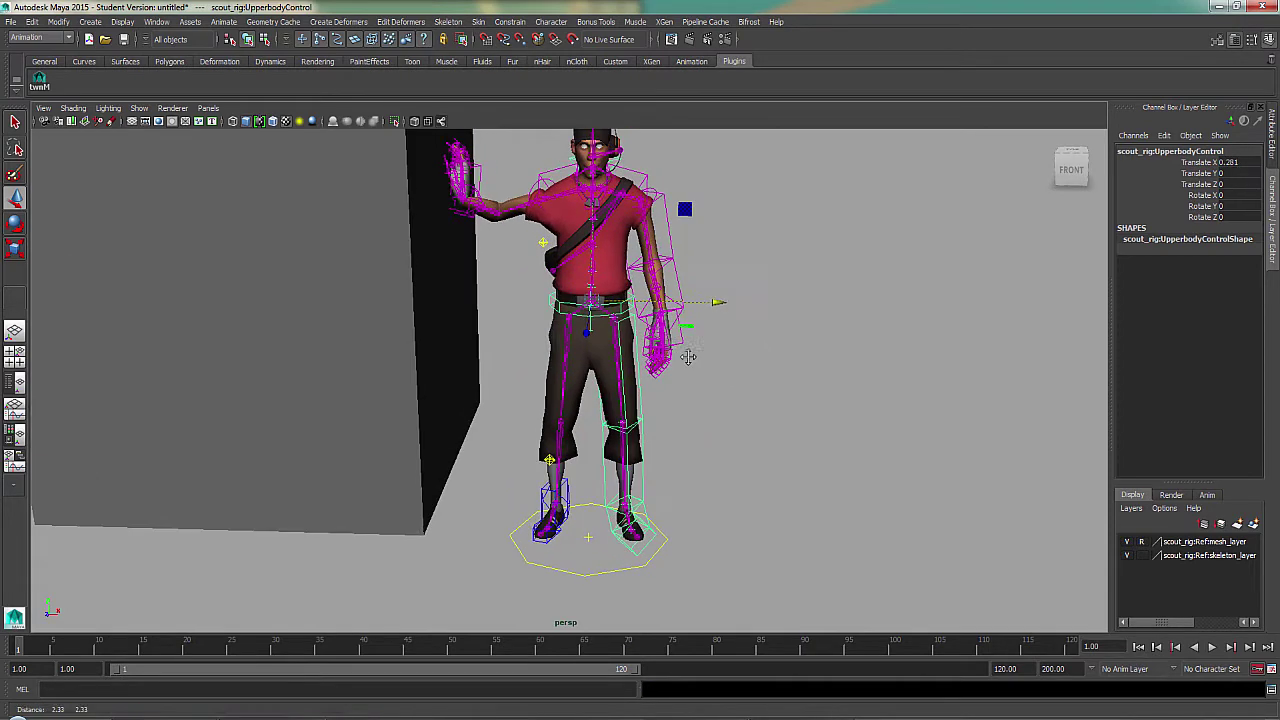
left_click_drag(689, 357, 660, 370, "alt")
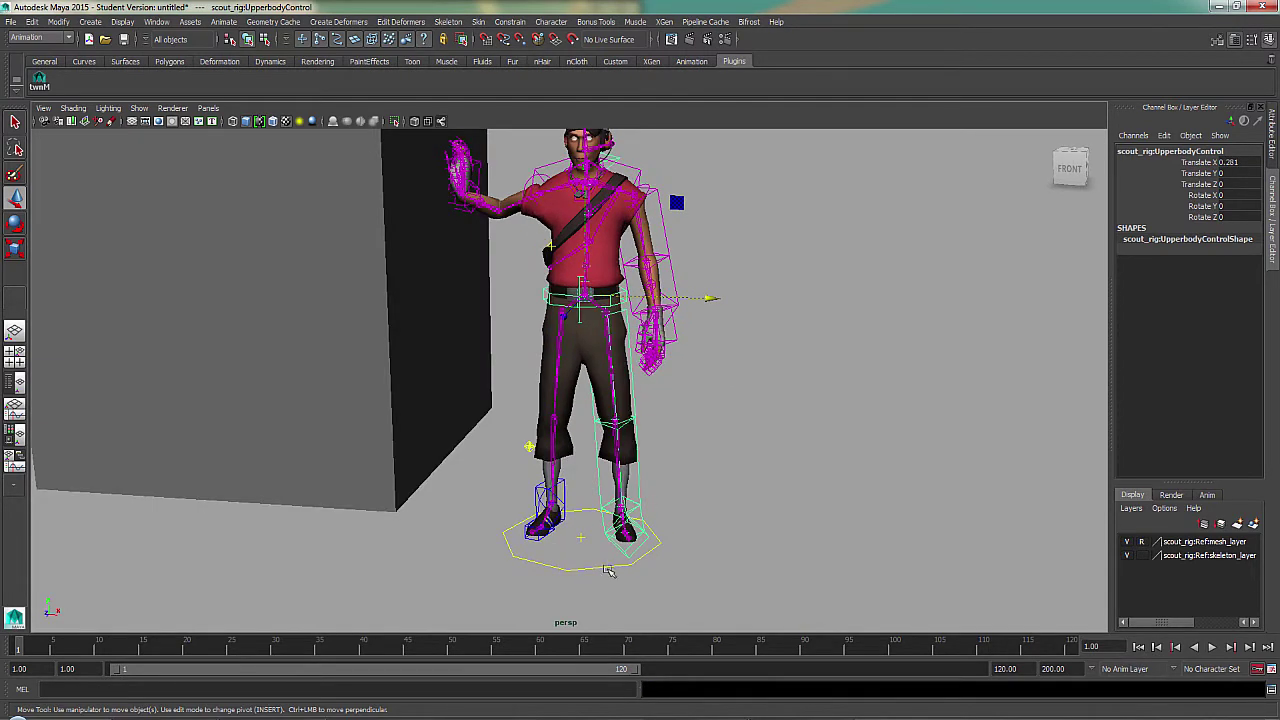
- Switch the left leg back to IK by setting L Leg IKFK to 1 on the main control
left_click(706, 508)
left_click_drag(706, 508, 709, 508, "alt")
left_click_drag(611, 554, 609, 584)
middle_click_drag(738, 480, 753, 440, "alt")
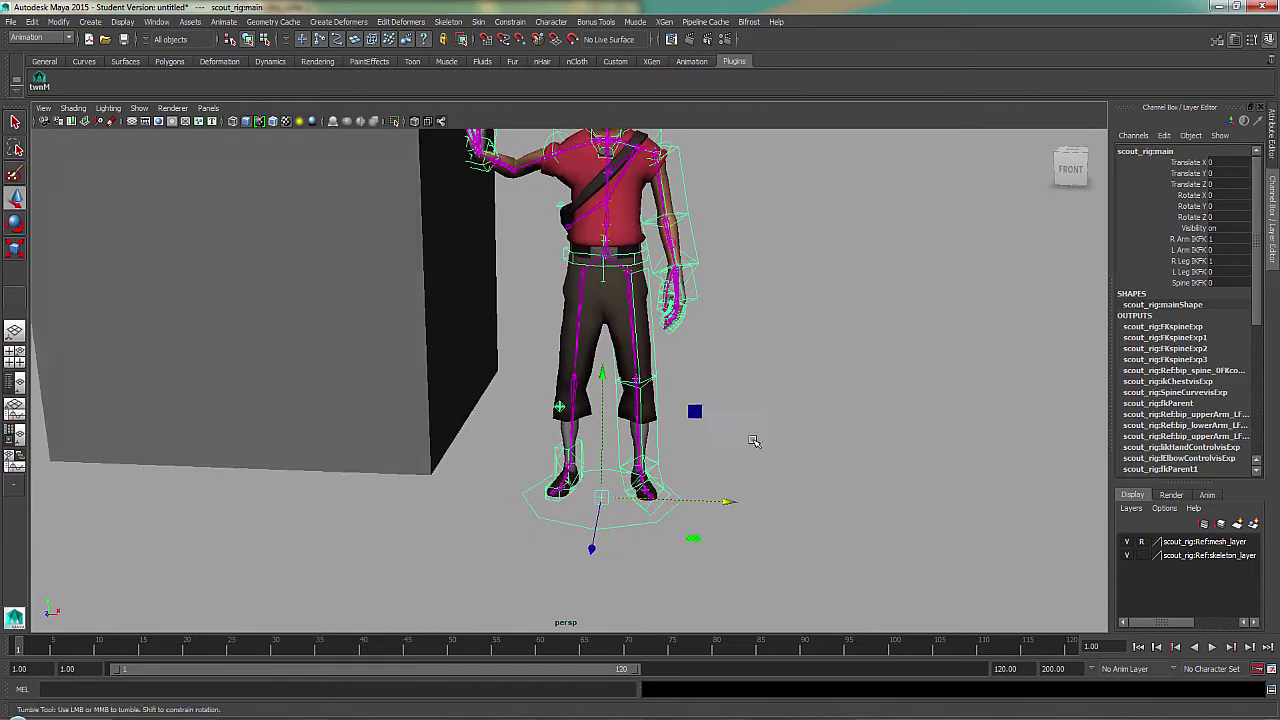
left_click(1190, 261)
left_click_drag(727, 408, 742, 402, "alt")
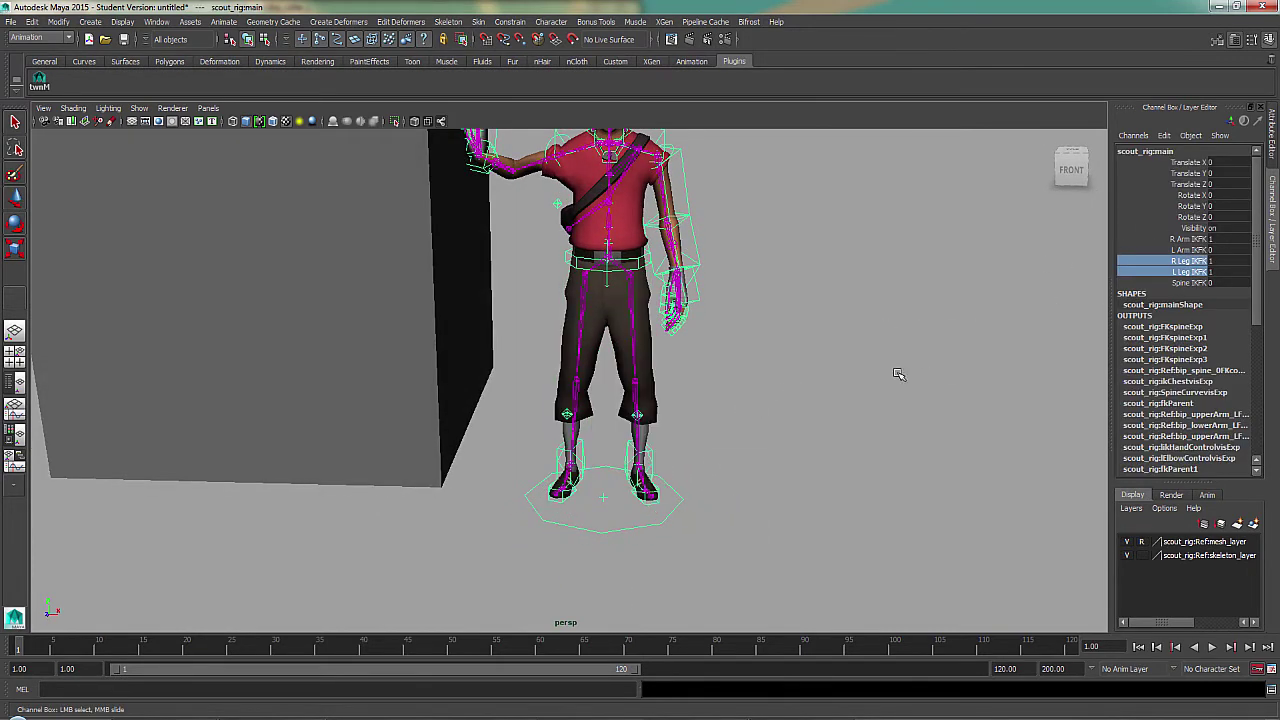
- Try moving the upper body control at the waist with both legs in IK, and undo the move
left_click_drag(898, 374, 672, 408, "alt")
left_click(630, 257)
key("w")
left_click_drag(630, 257, 603, 291, "alt")
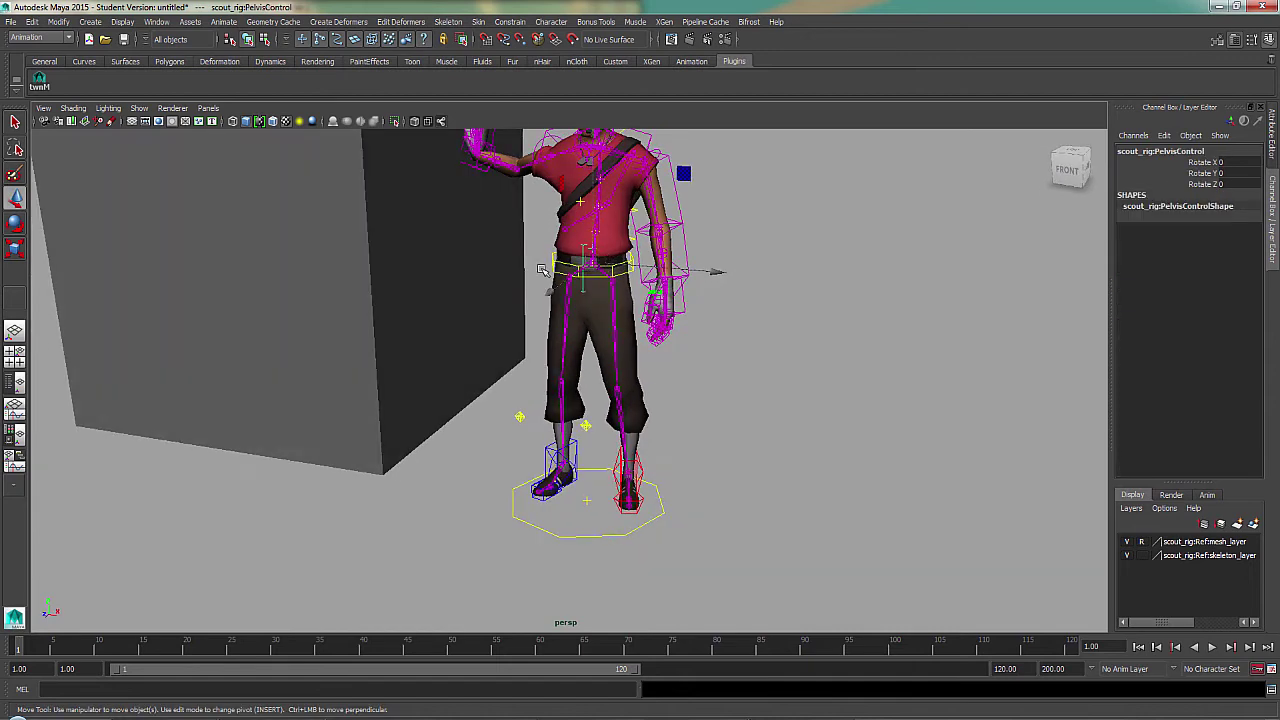
key("q")
left_click(603, 288)
left_click(588, 258)
key("w")
left_click_drag(594, 227, 613, 274)
key("ctrl+z")
key("ctrl+z")
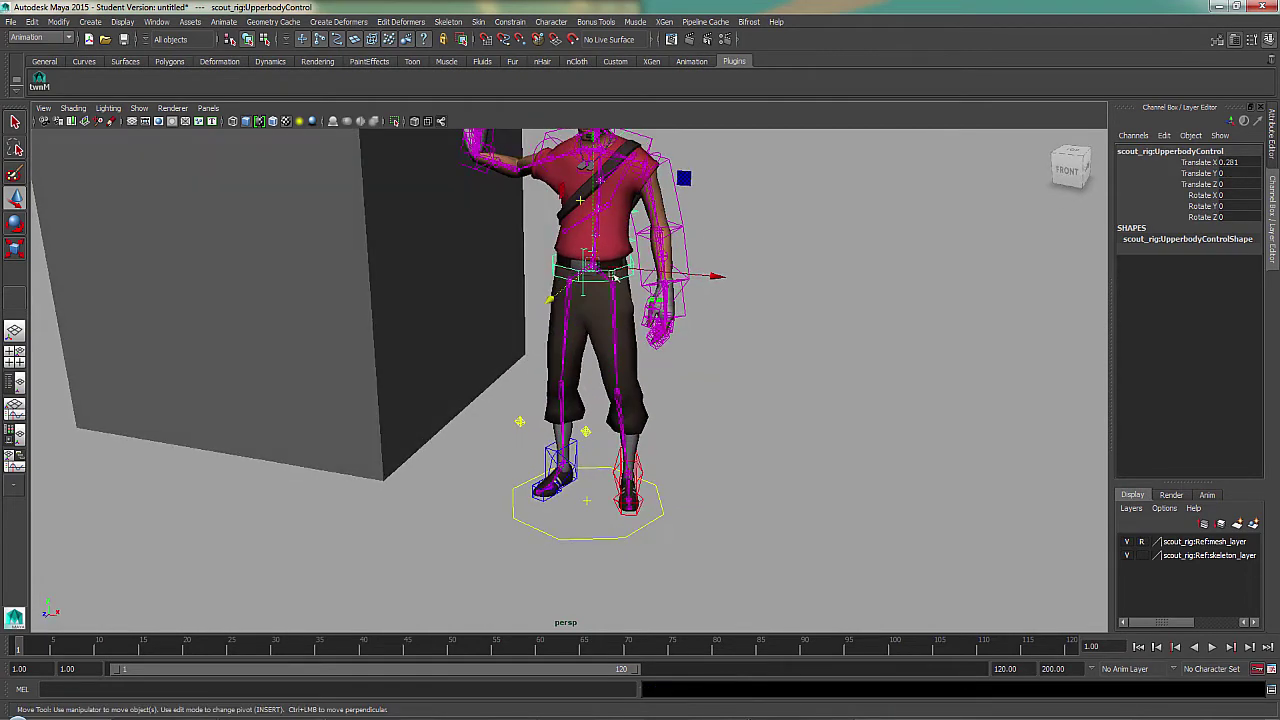
- Select the left upper arm FK control and set a key on it at frame 1
middle_click_drag(650, 257, 619, 325, "alt")
left_click_drag(619, 325, 675, 336, "alt")
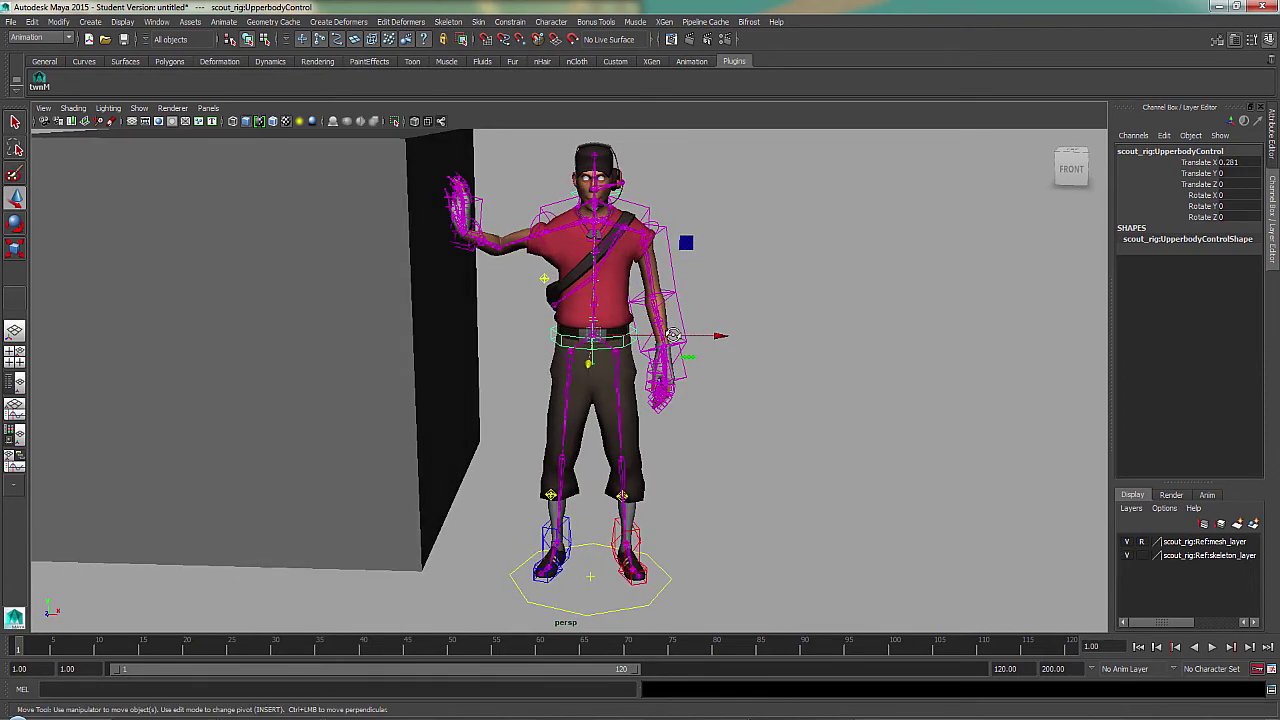
mouse_move(703, 306)
middle_mouse_down("alt")
mouse_move(703, 292)
mouse_move(685, 292)
middle_mouse_up("alt")
left_click(666, 288)
left_click_drag(689, 296, 612, 354, "alt")
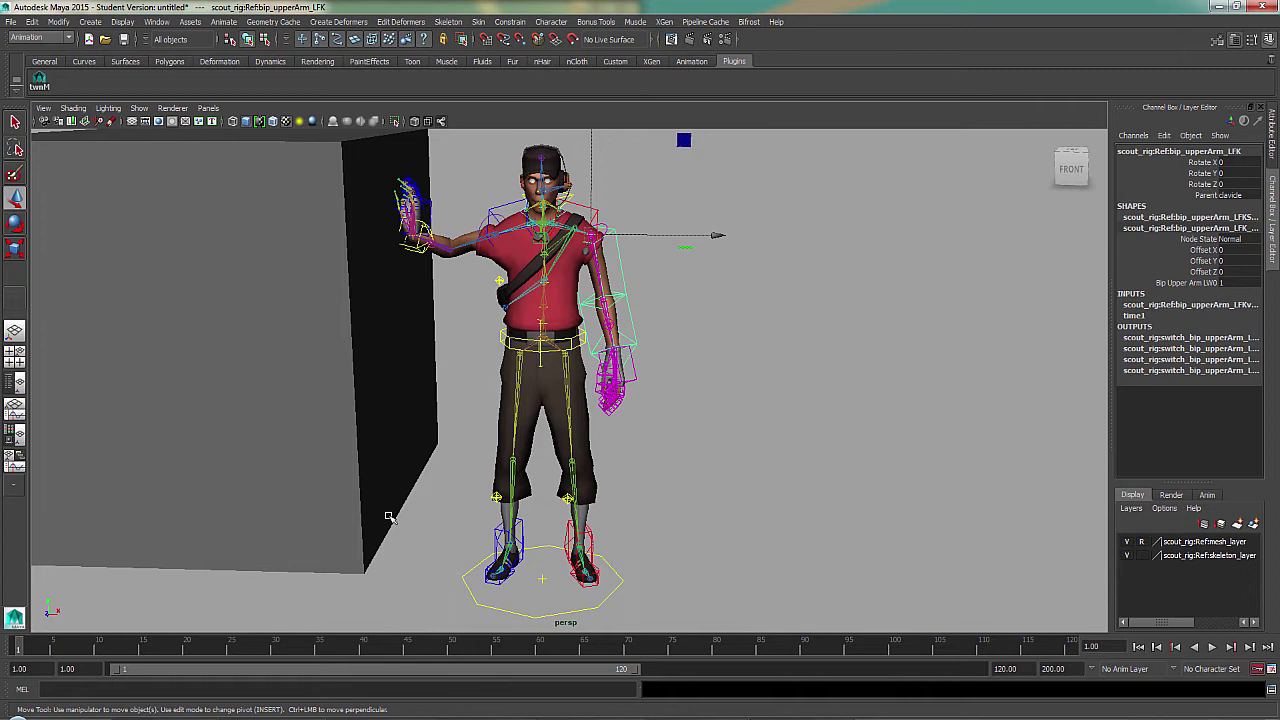
key("s")
- Rotate the left upper arm FK control to Rotate Z 75.958 at frame 70 and play back the animation
key("alt+v")
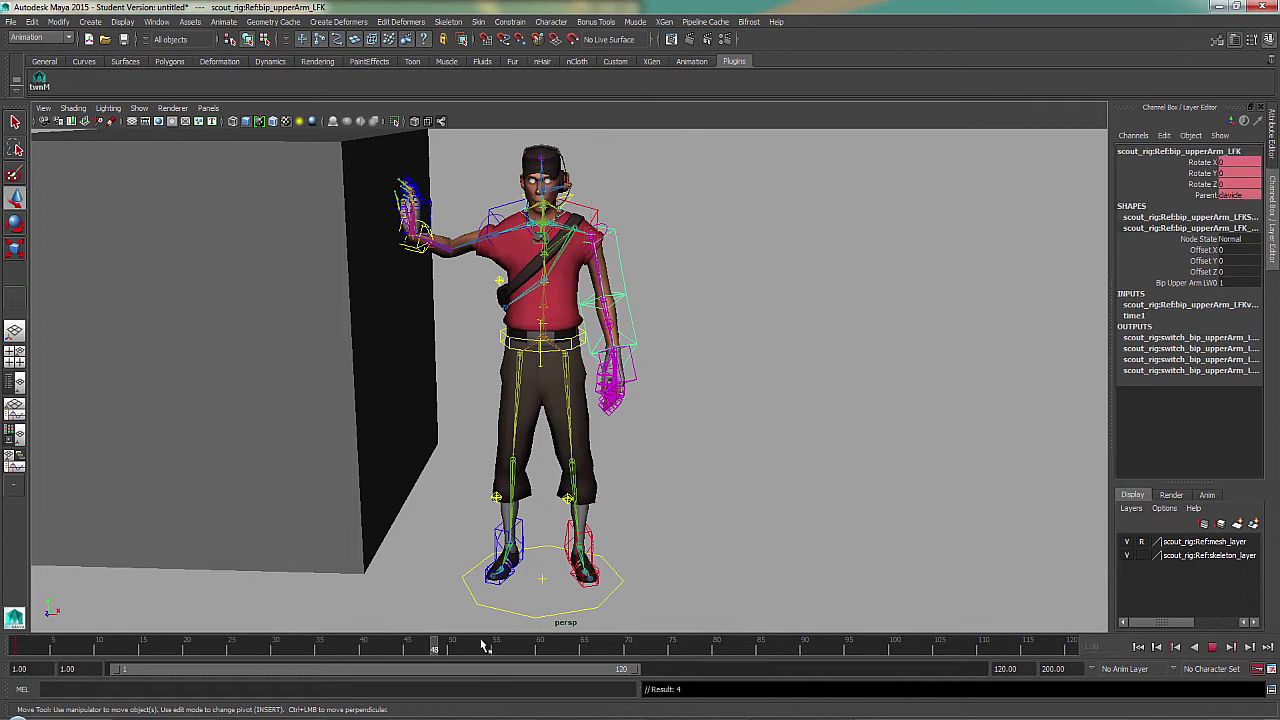
key("alt+v")
key("e")
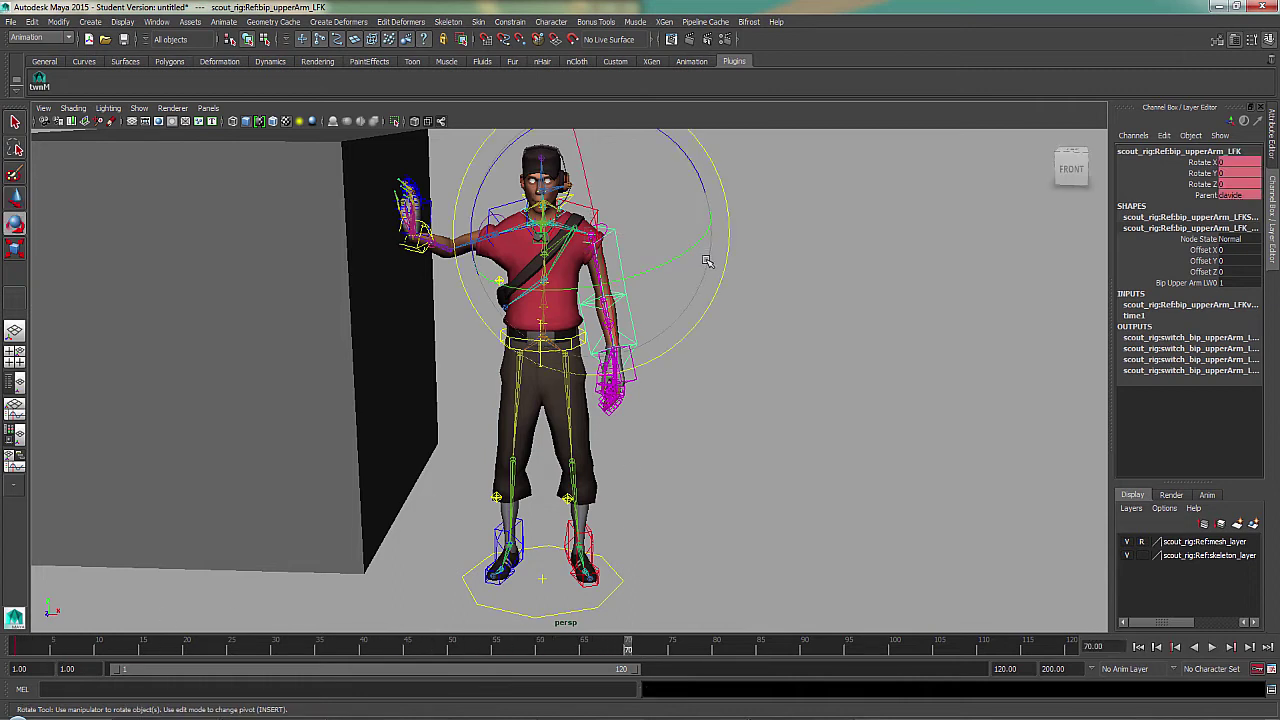
left_click_drag(704, 179, 590, 128)
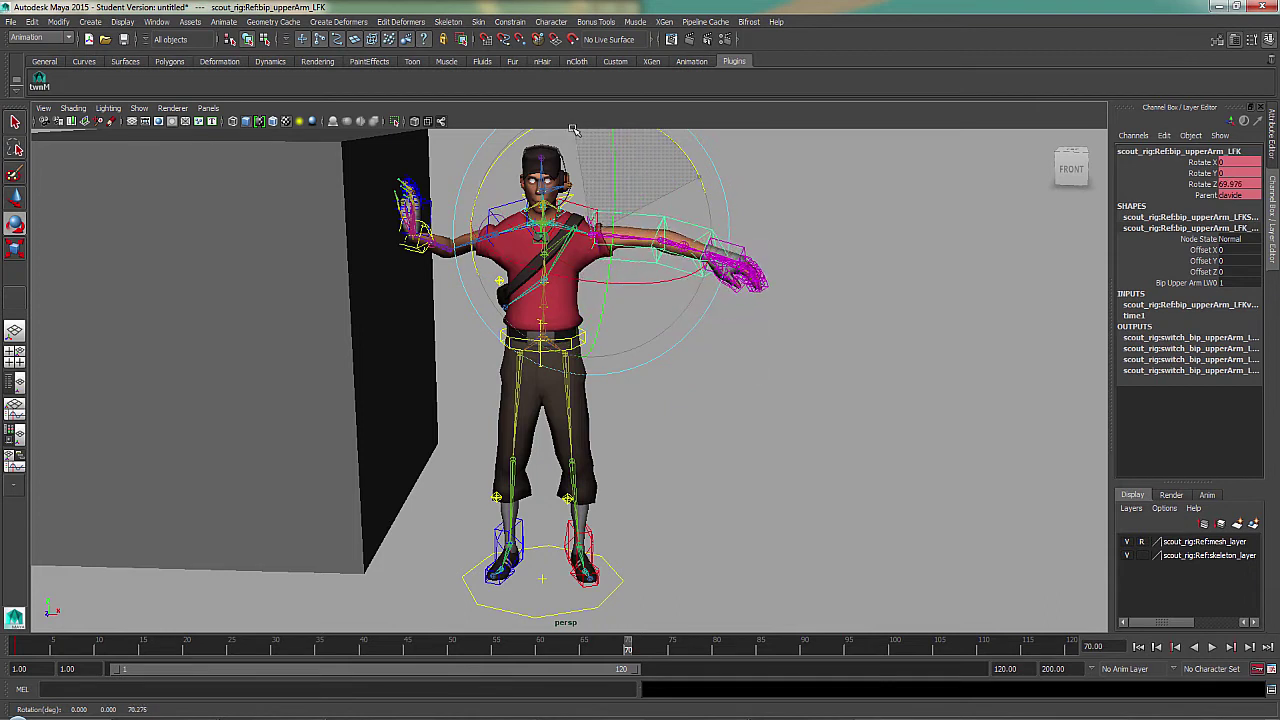
key("alt+v")
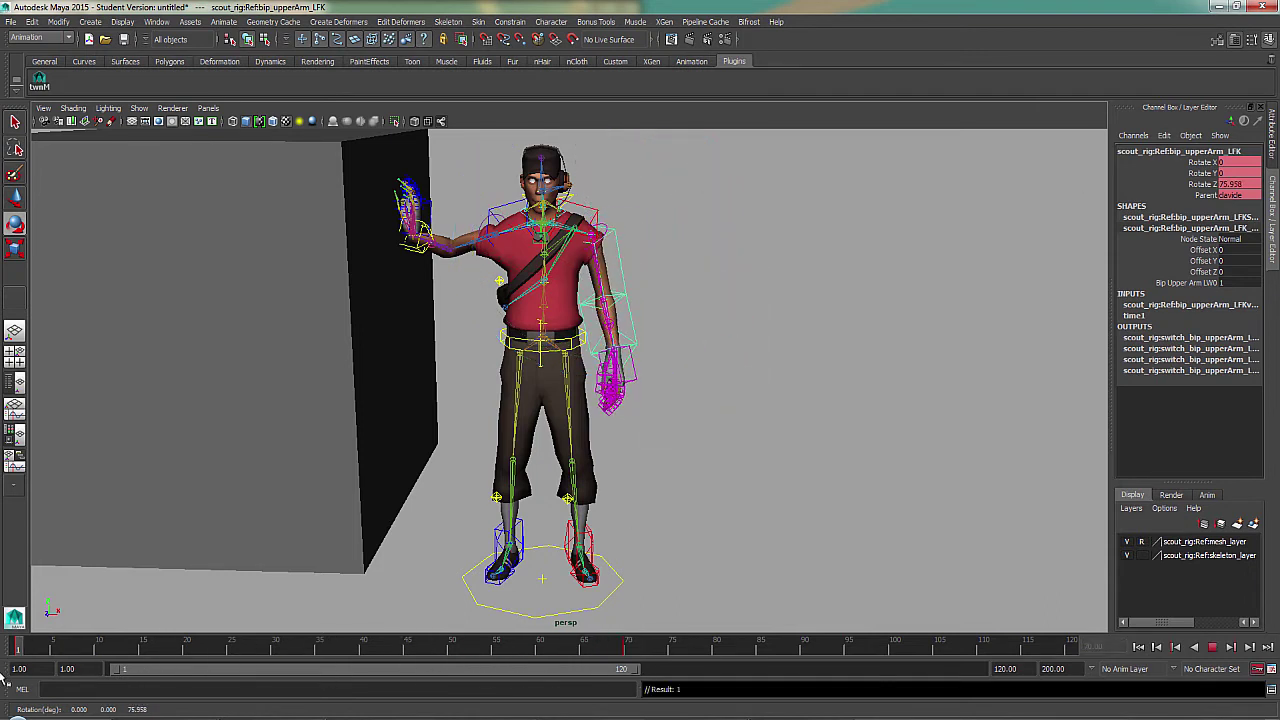
key("alt+v")
key("q")
left_click(140, 110)
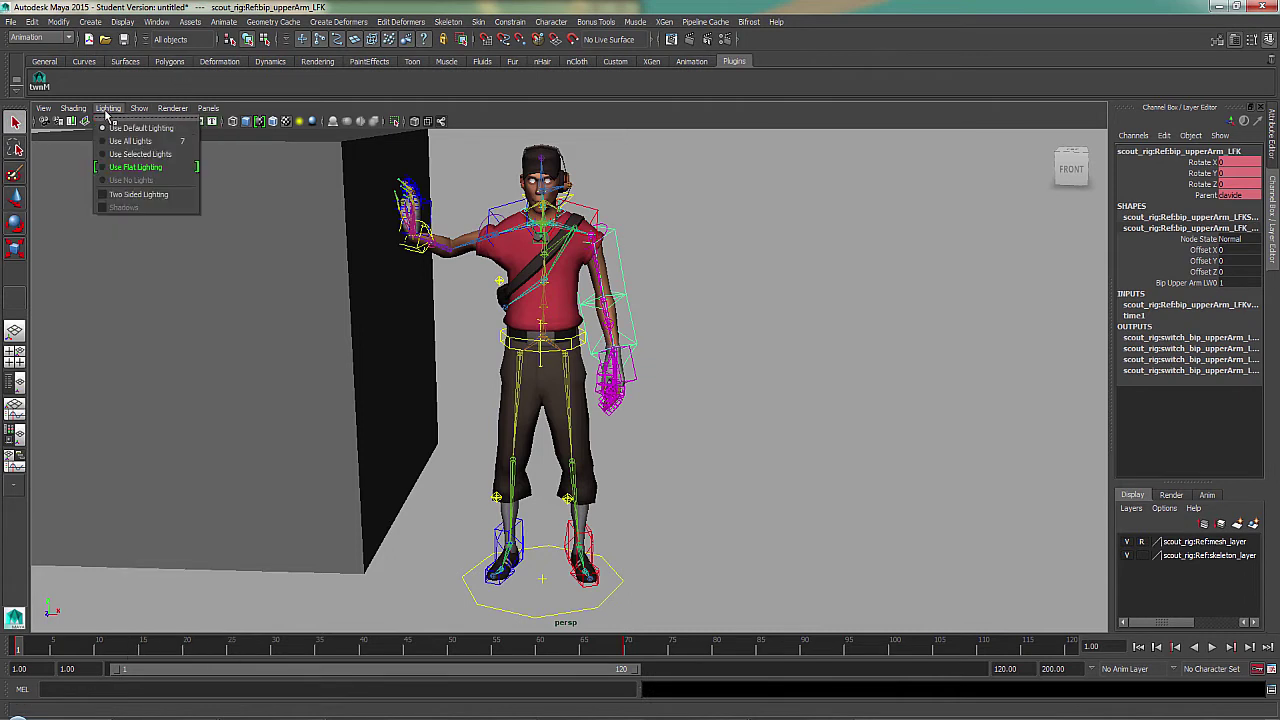
left_click(174, 535)
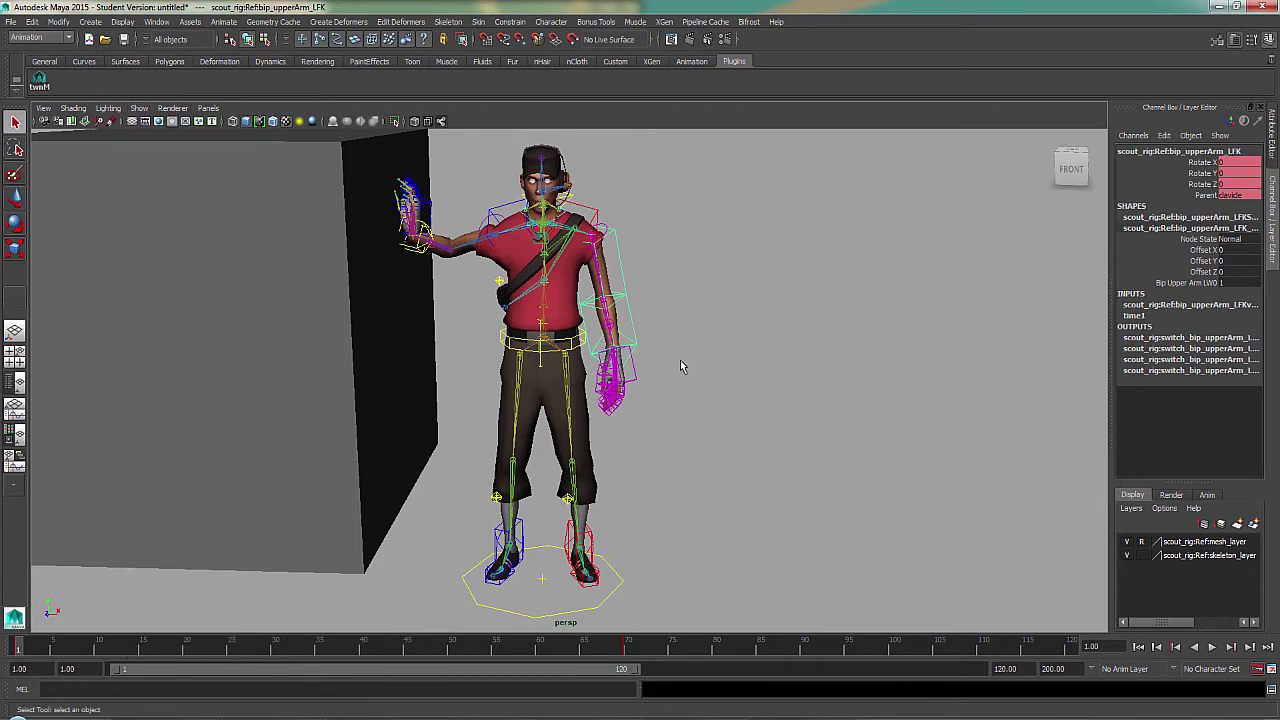
- Try to create an editable motion trail for the left hand control, and key its channels at frame 1
left_click(632, 380)
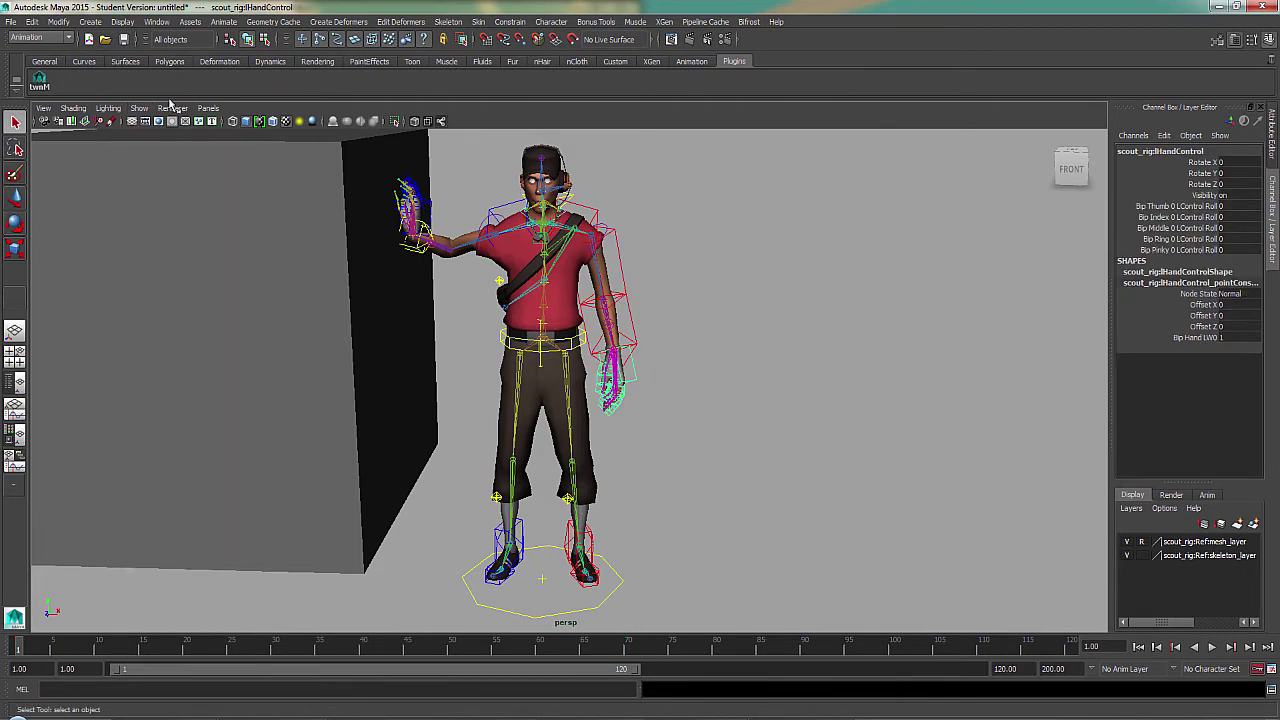
left_click(224, 22)
mouse_move(316, 93)
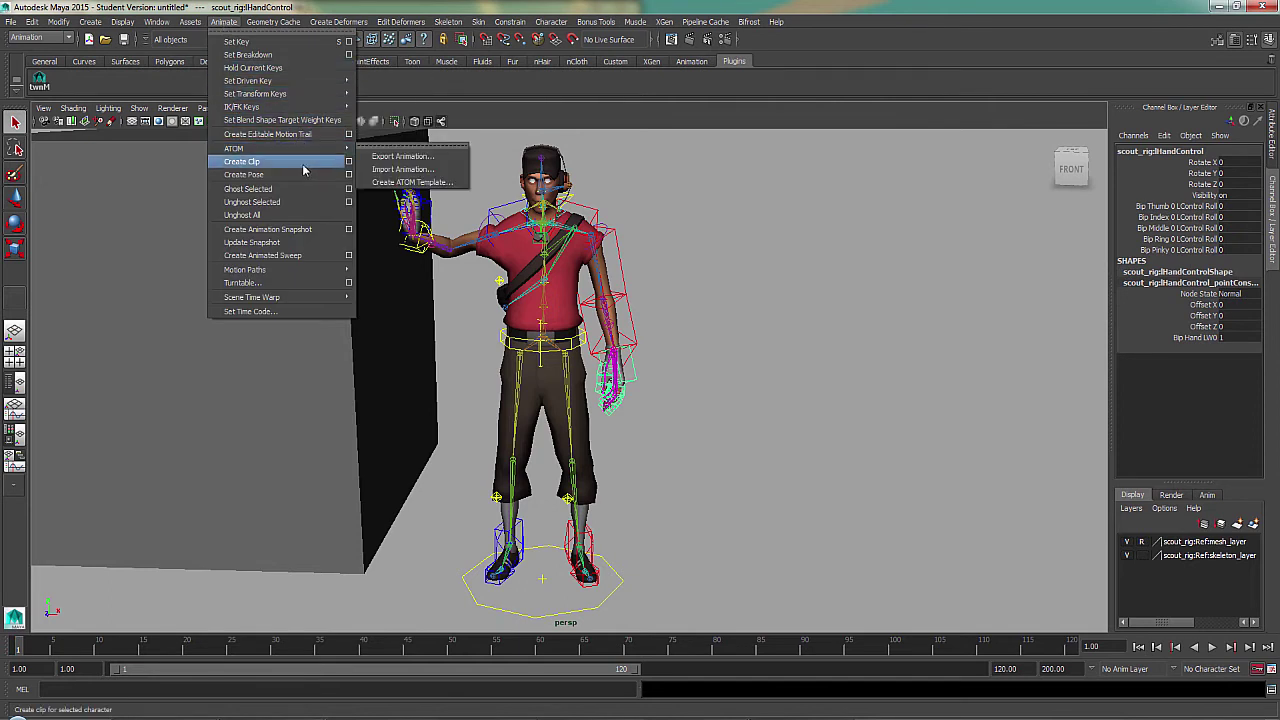
left_click(328, 139)
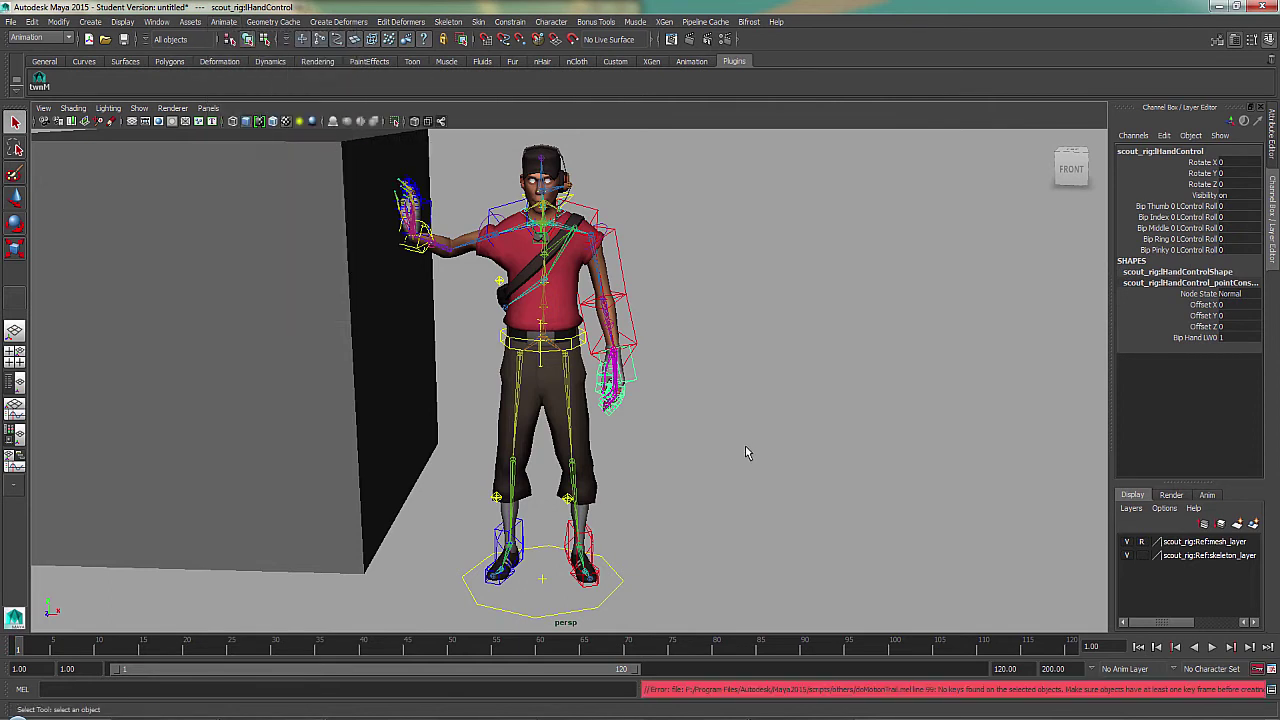
key("s")
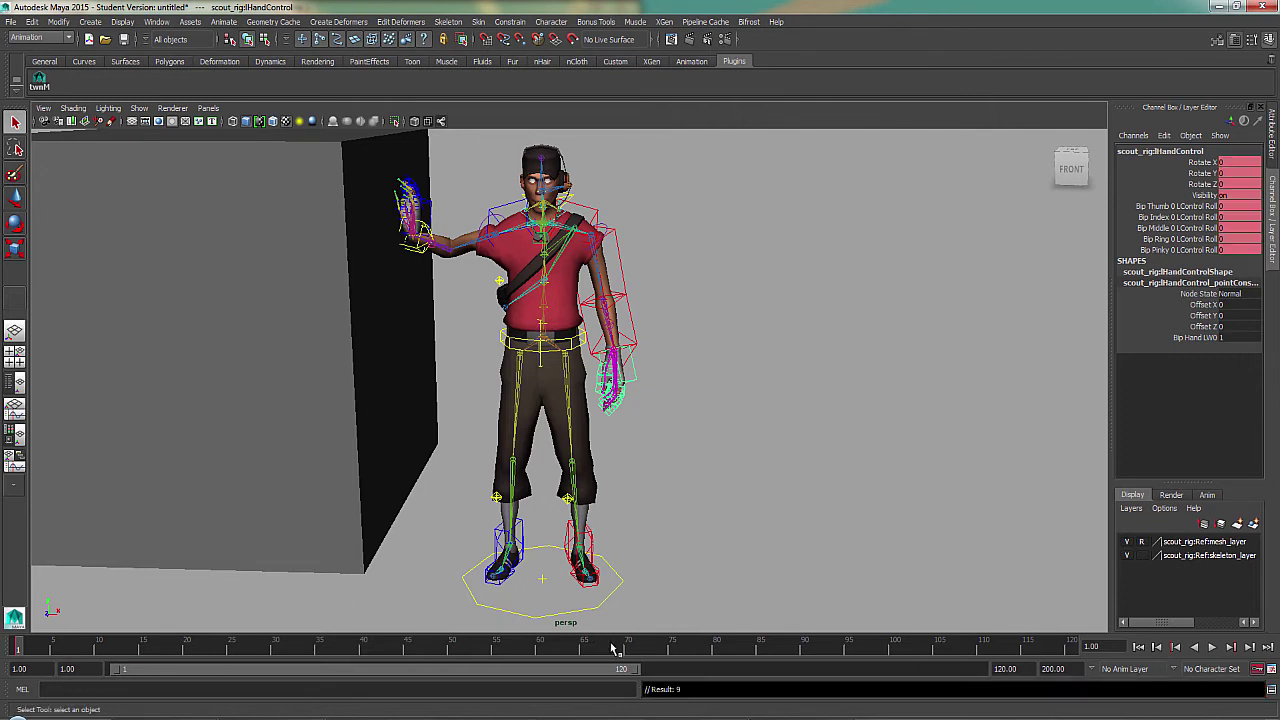
- Create an editable motion trail for the left hand control at frame 70, play back the arm swing and return to frame 1
left_click(628, 646)
left_click(223, 21)
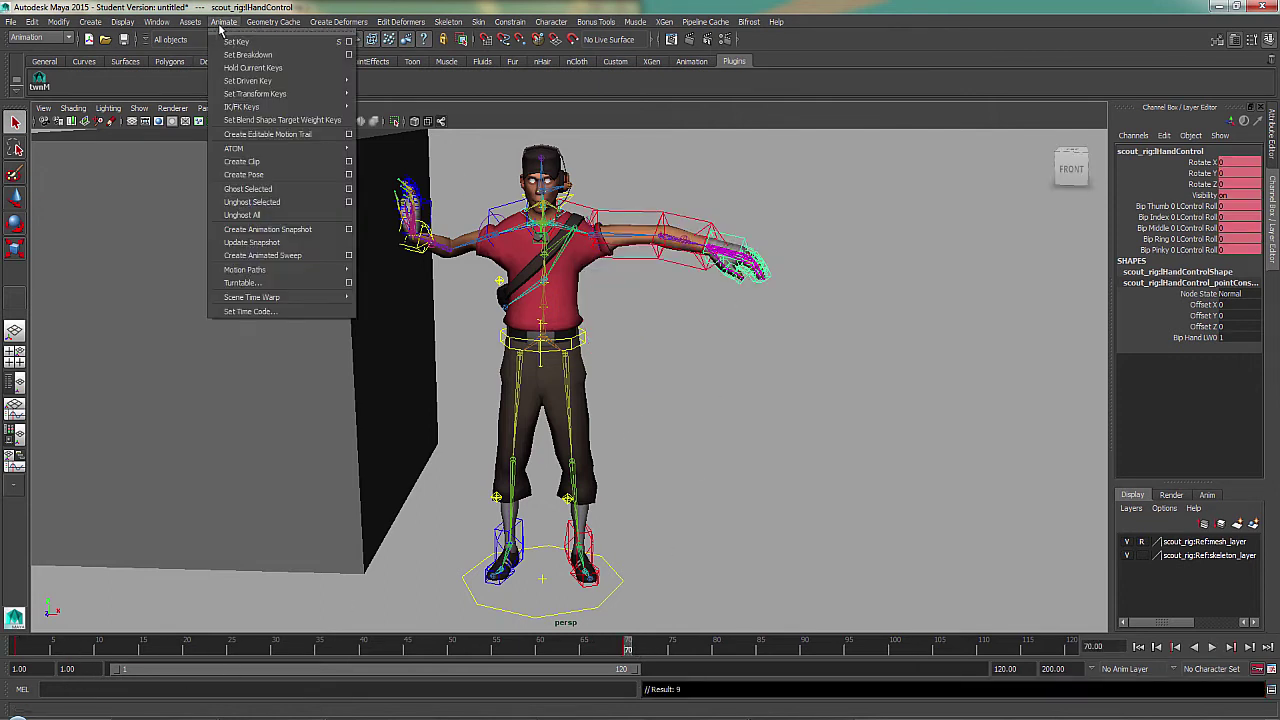
left_click(290, 129)
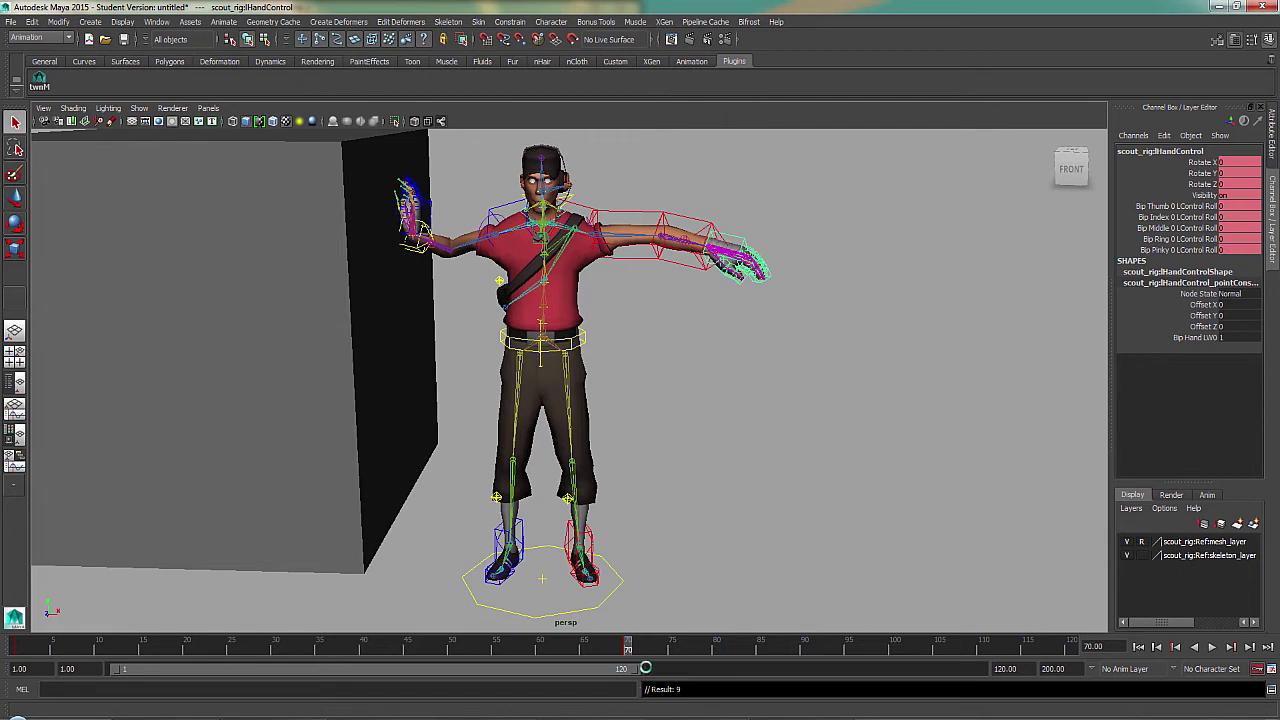
key("alt+v")
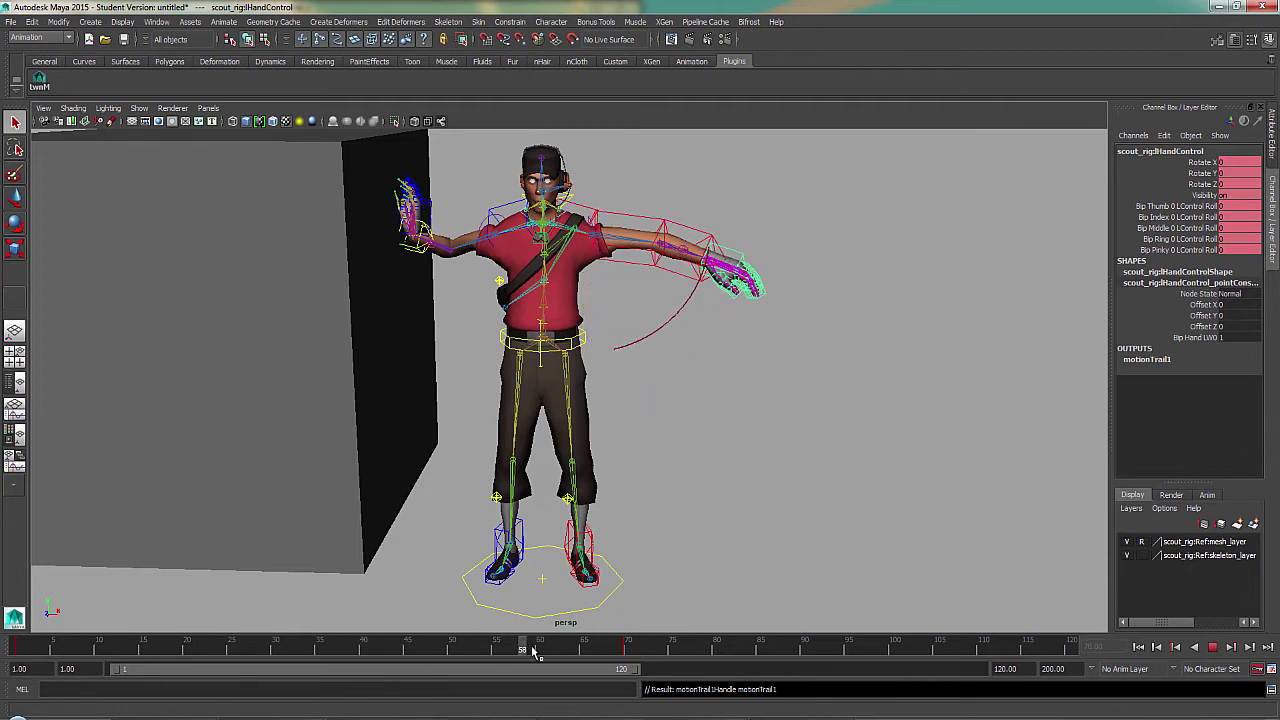
key("alt+shift+v")
- Move the large cube away from the character along X to Translate X -83.404
left_click(312, 458)
right_click_drag(464, 445, 390, 461, "alt")
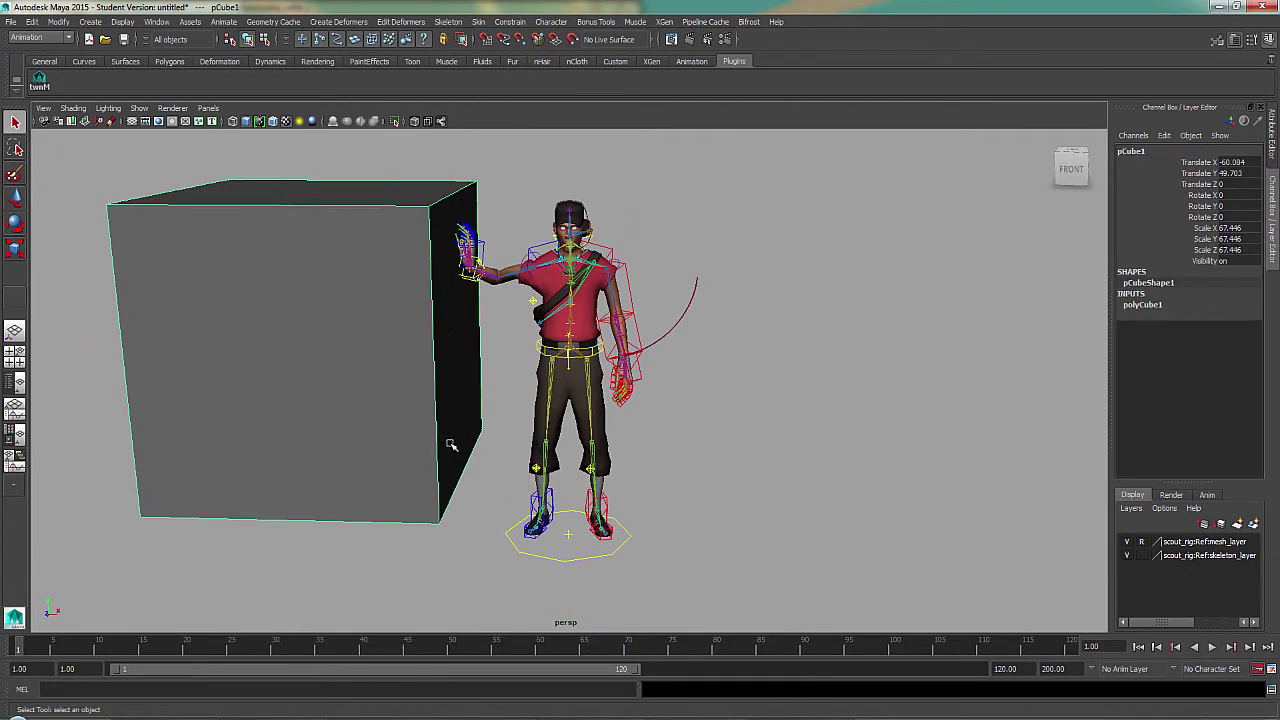
key("w")
left_click_drag(424, 338, 325, 334)
right_click_drag(420, 335, 518, 335, "alt")
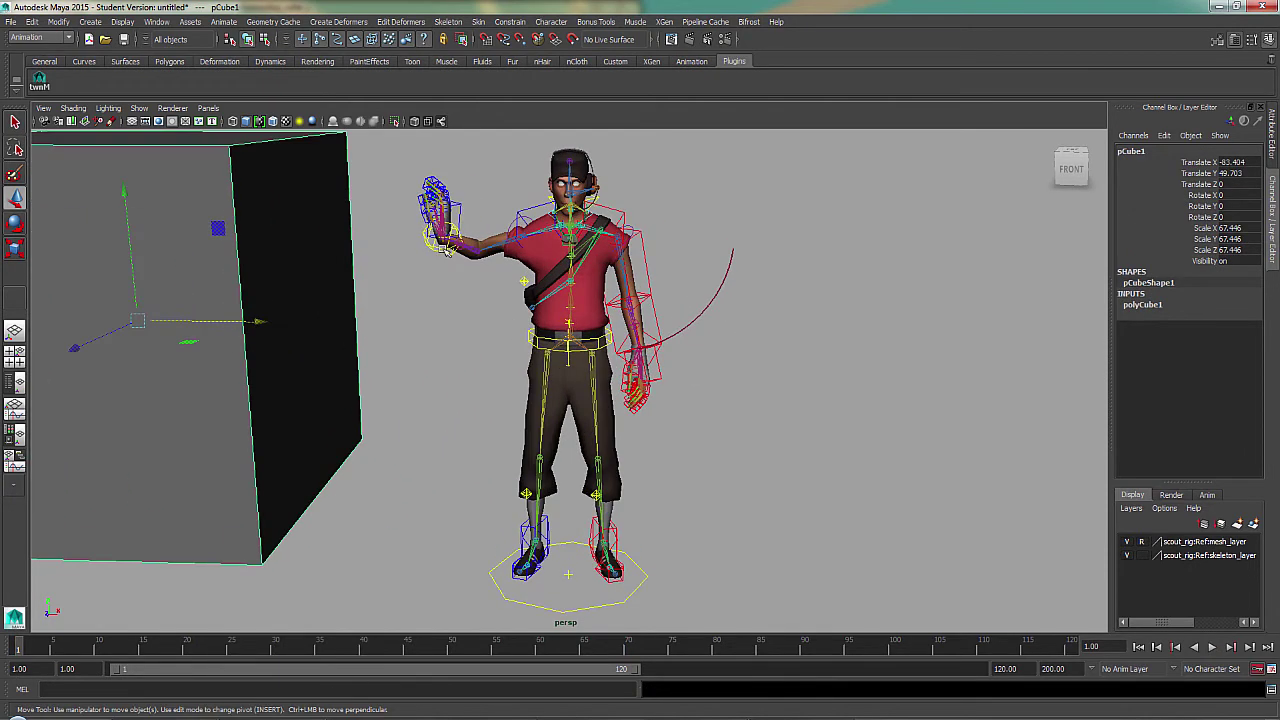
- Move the right IK hand control outward to Translate X -17.141 and key it at frame 1
left_click(442, 250)
key("q")
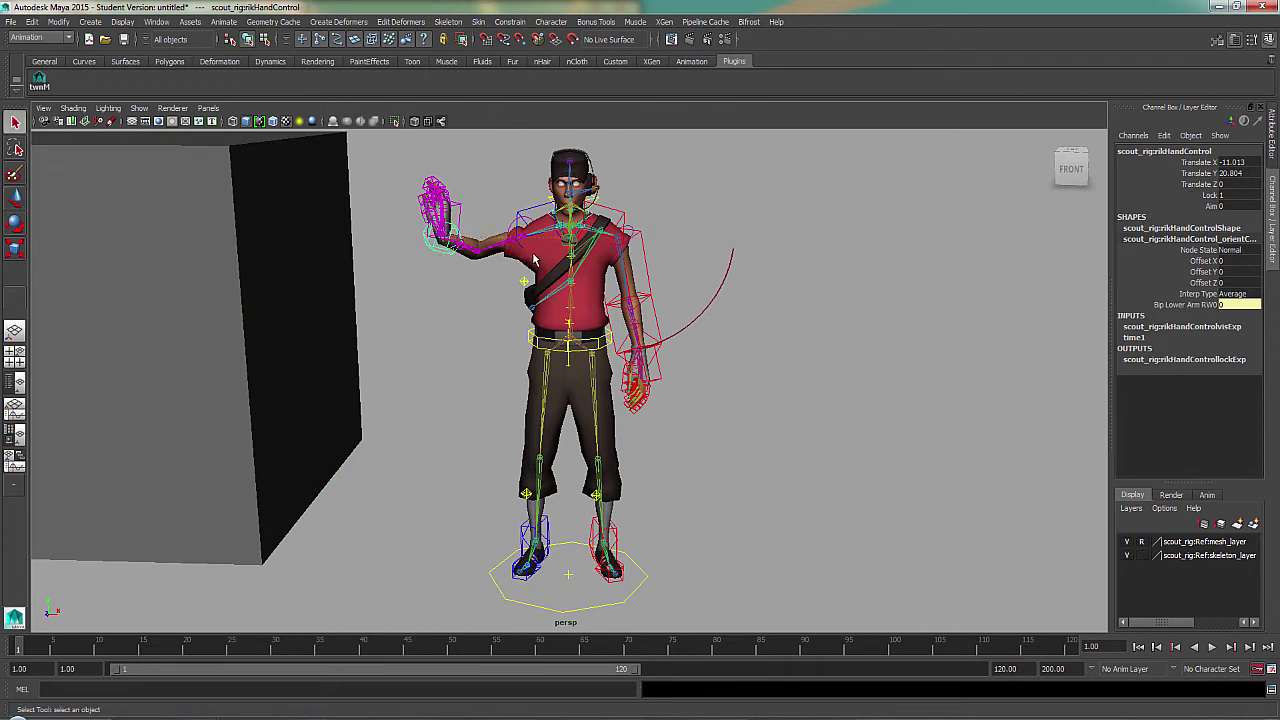
key("w")
left_click_drag(517, 240, 486, 241)
key("s")
- At frame 70, set the right IK hand control's Translate X and Translate Y to 0
left_click_drag(484, 650, 628, 648)
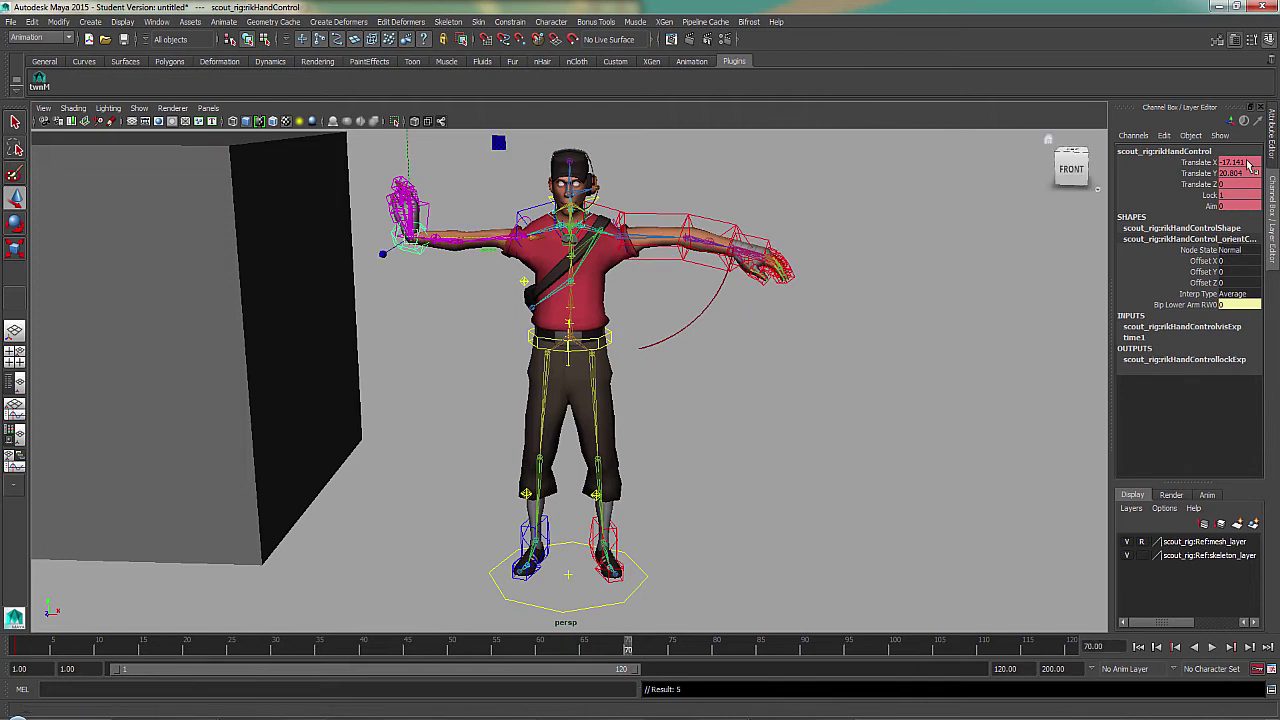
type("0")
key("Return")
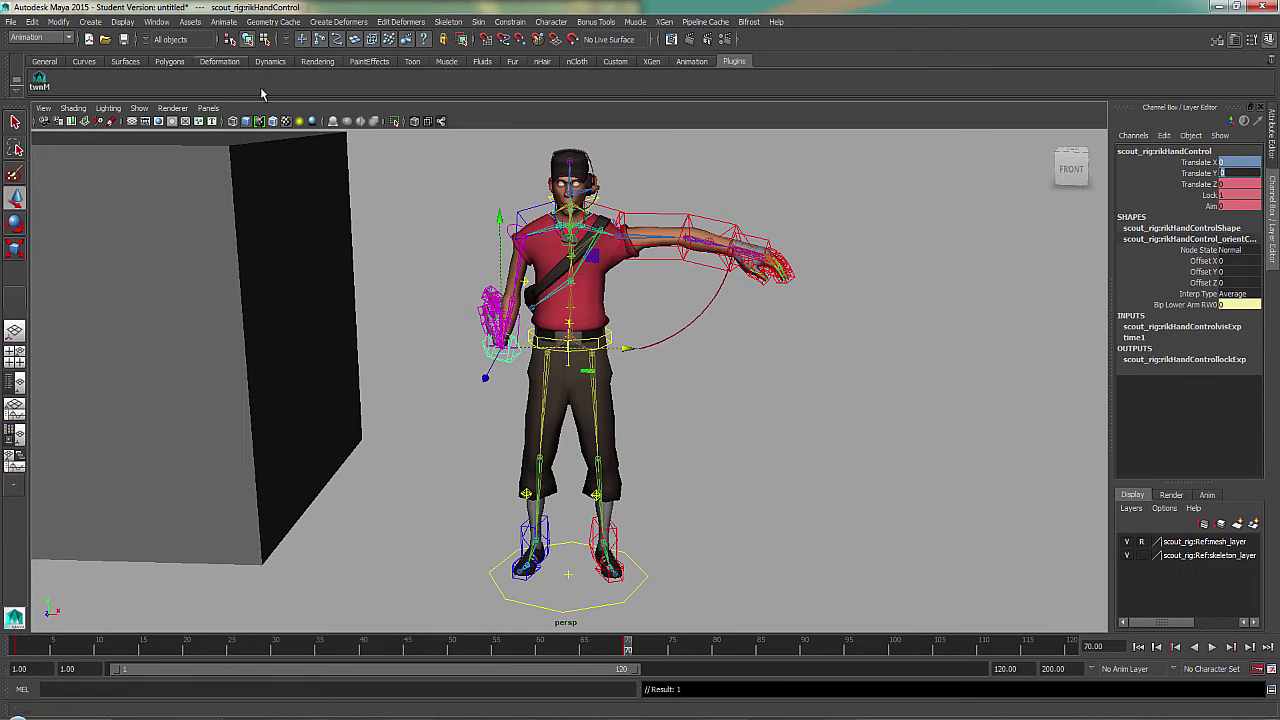
- Create an editable motion trail for the right IK hand control and play back the movement of both arms
left_click(226, 22)
mouse_move(270, 151)
left_click(410, 154)
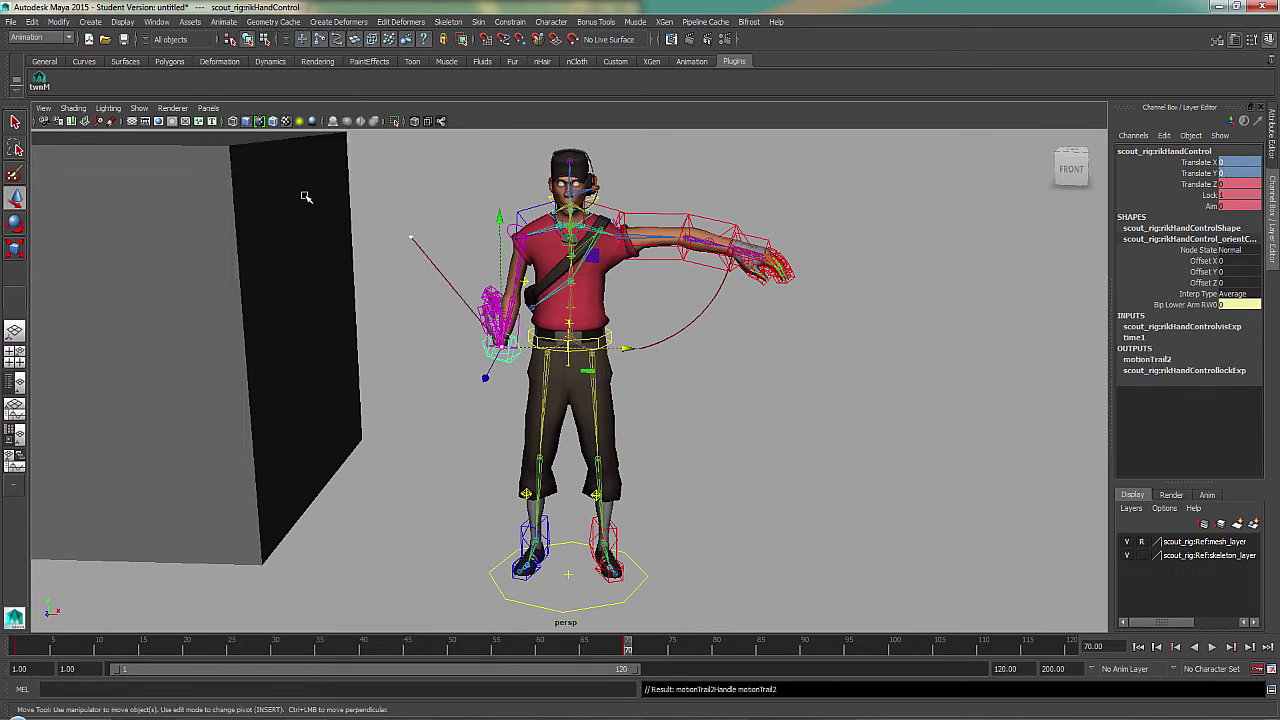
key("alt+v")
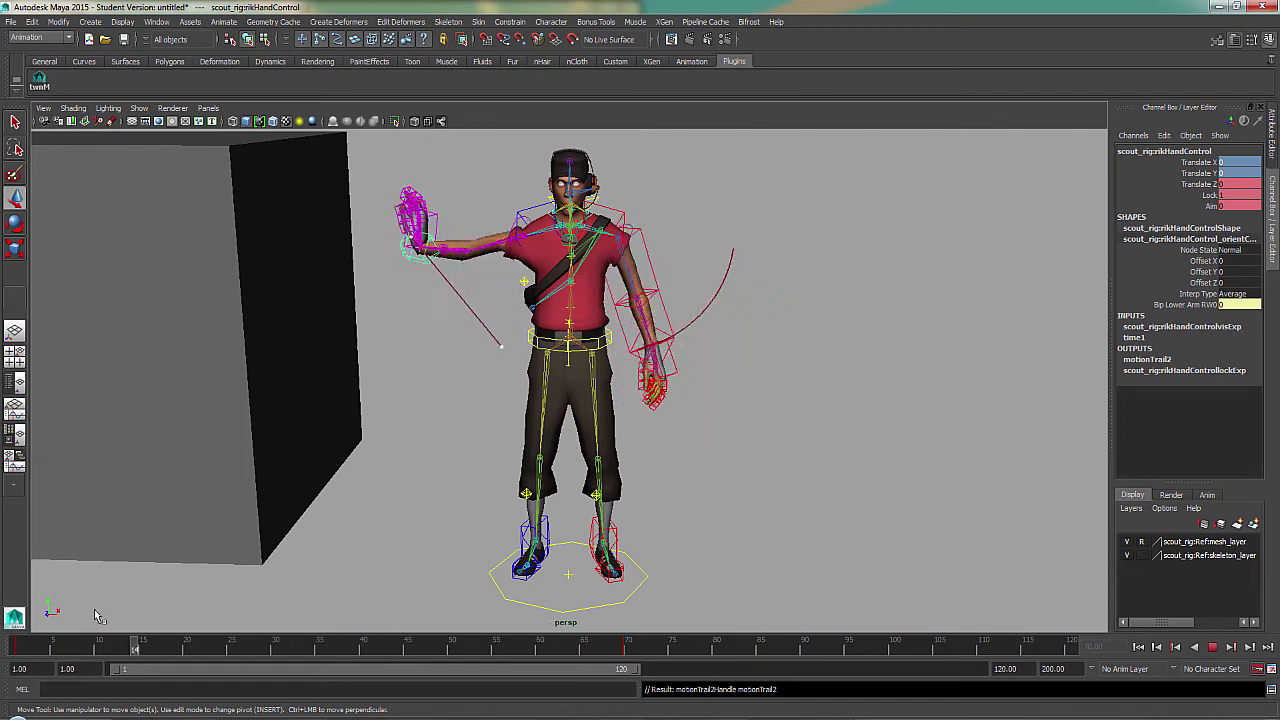
key("alt+v")
key("alt+v")
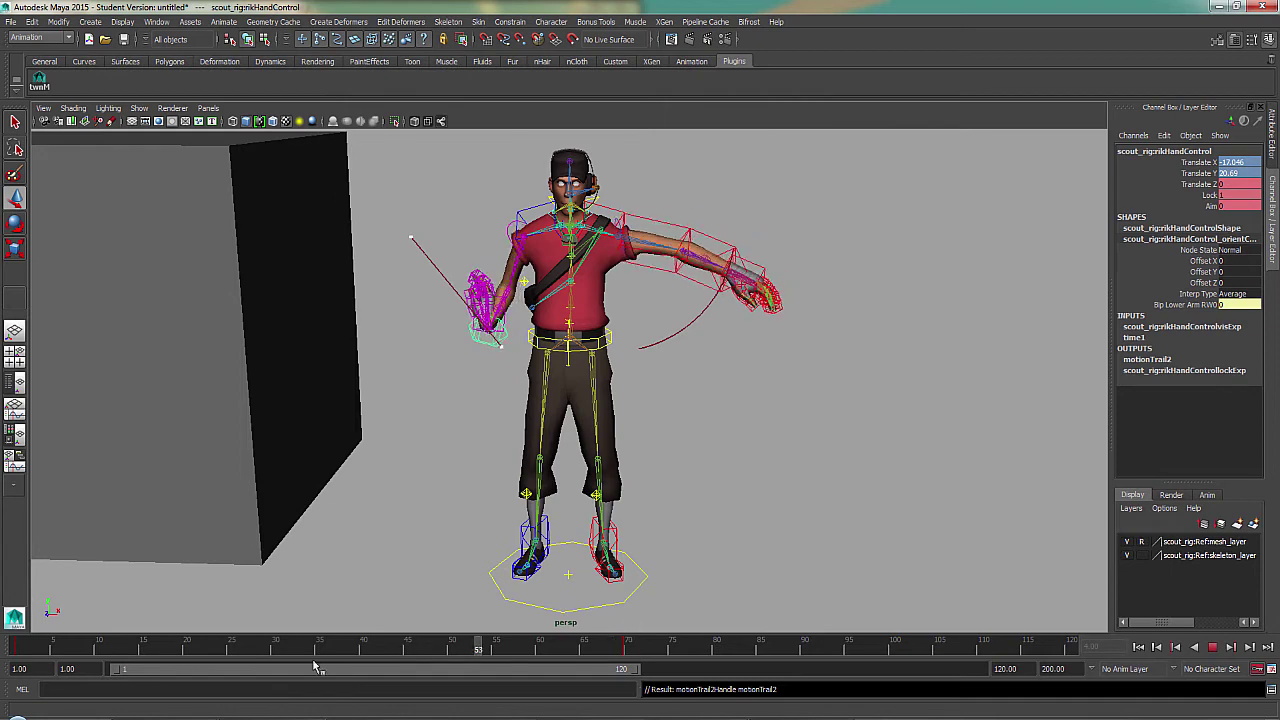
key("alt+v")
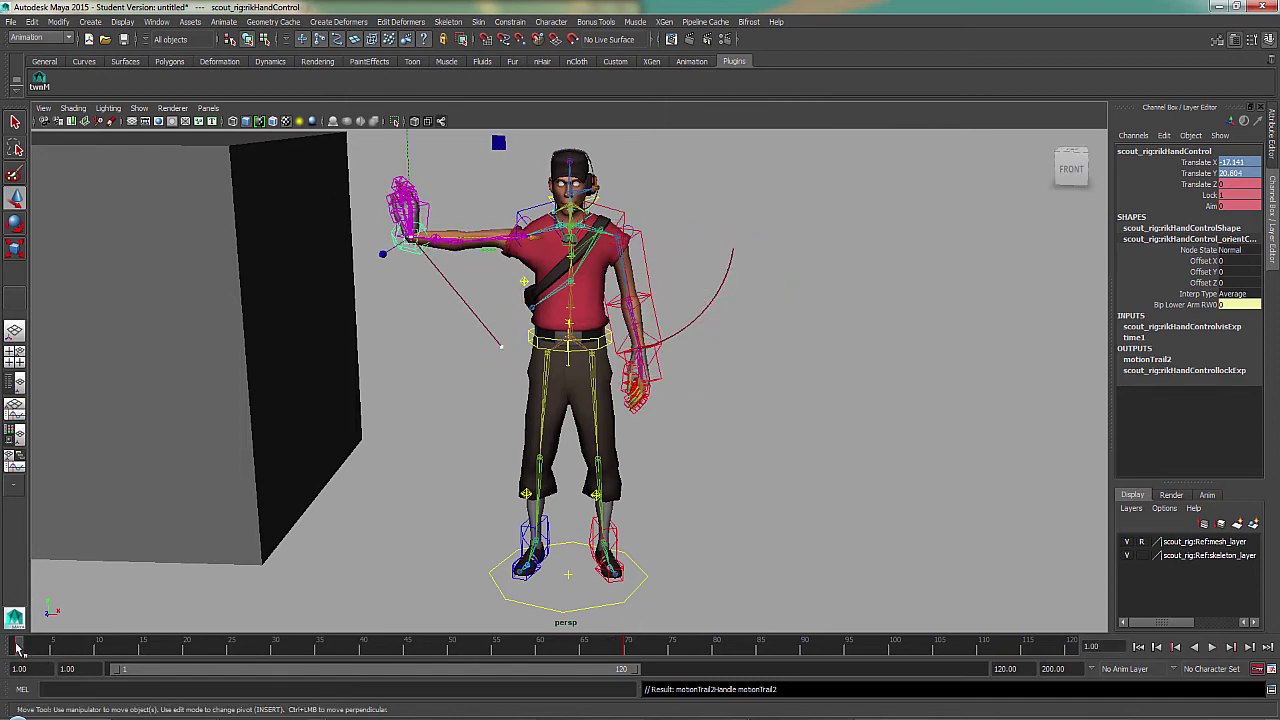
key("alt+v")
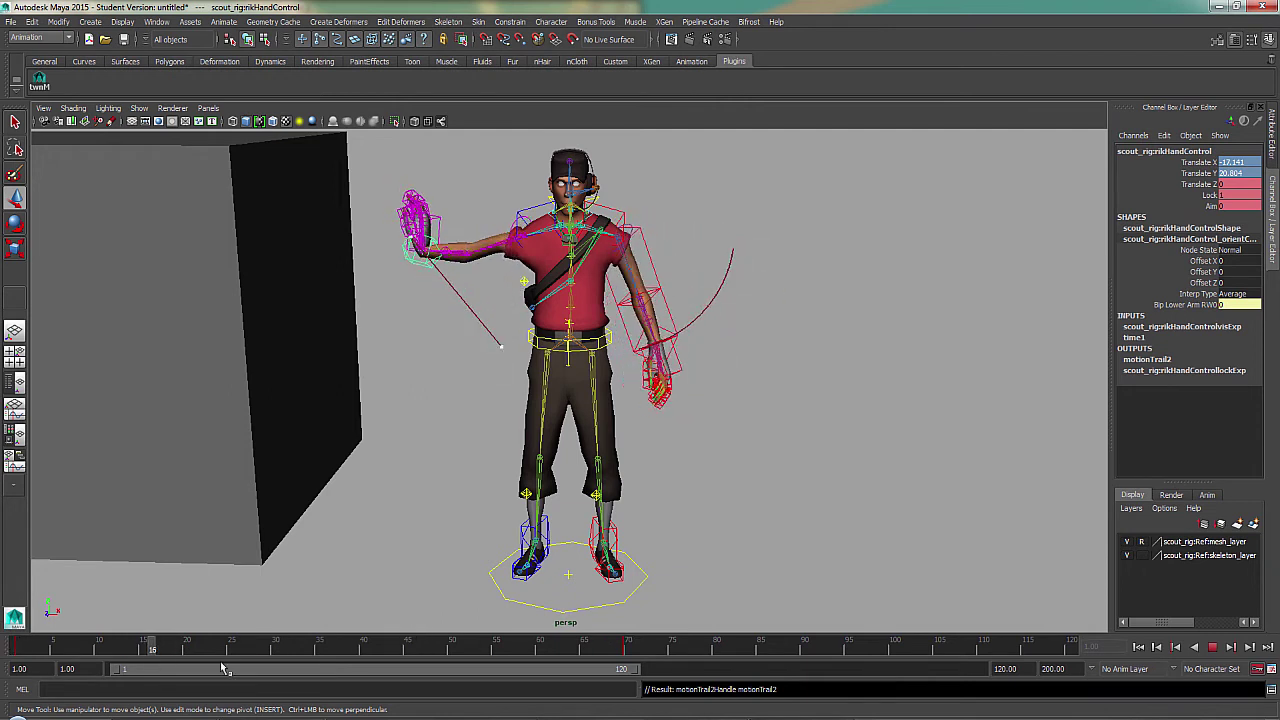
- At frame 35, move the right IK hand control outward to Translate X -12.182 and Translate Y 6.601, and play back
key("alt+v")
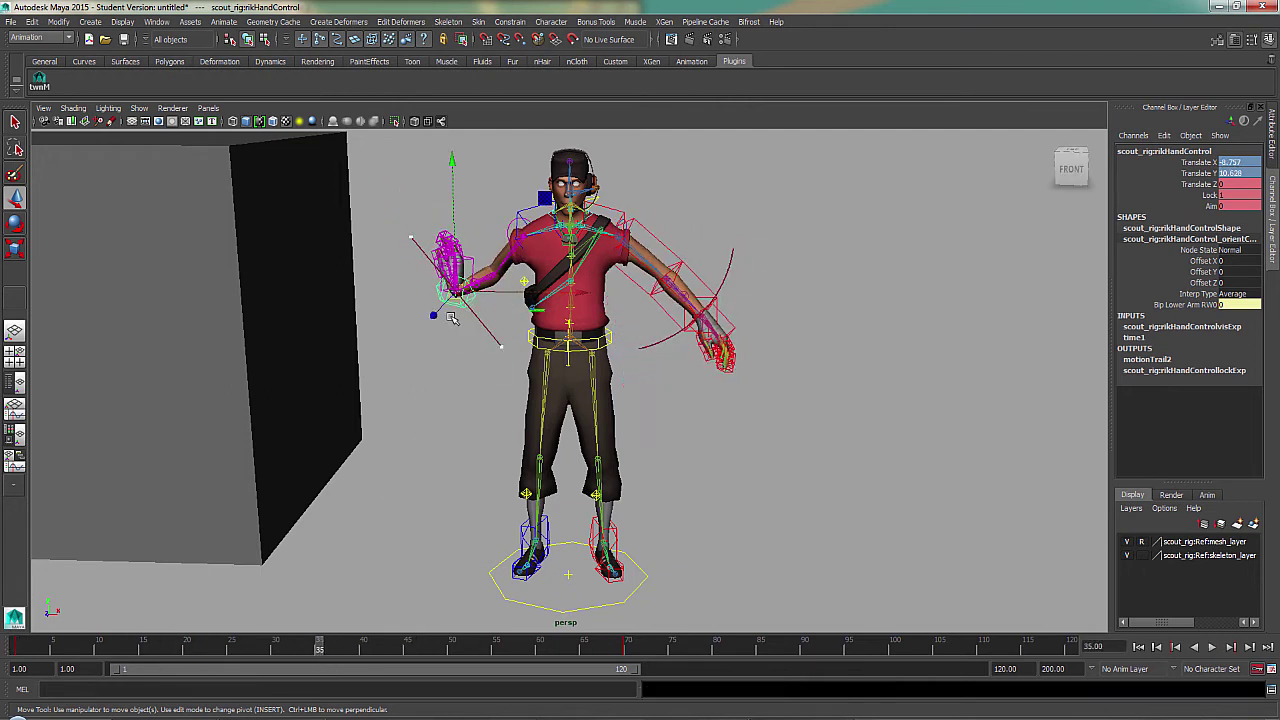
middle_click_drag(437, 316, 418, 336)
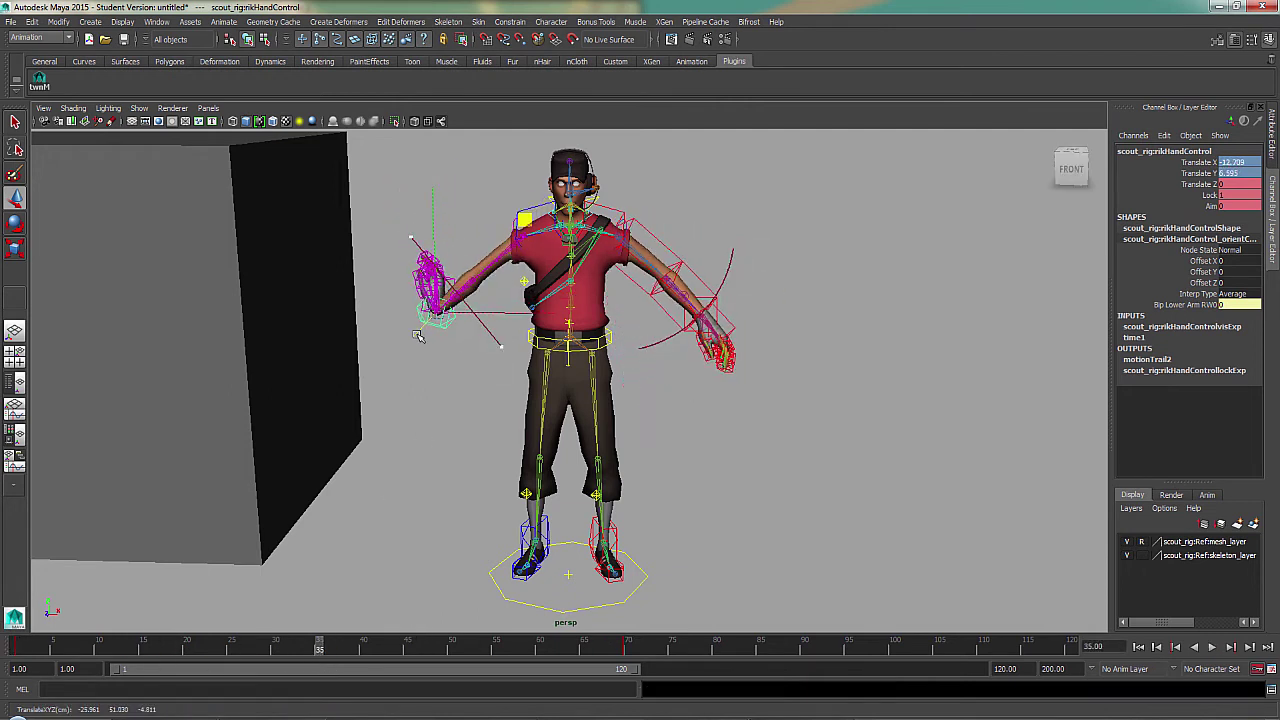
left_click_drag(418, 335, 418, 333)
key("alt+v")
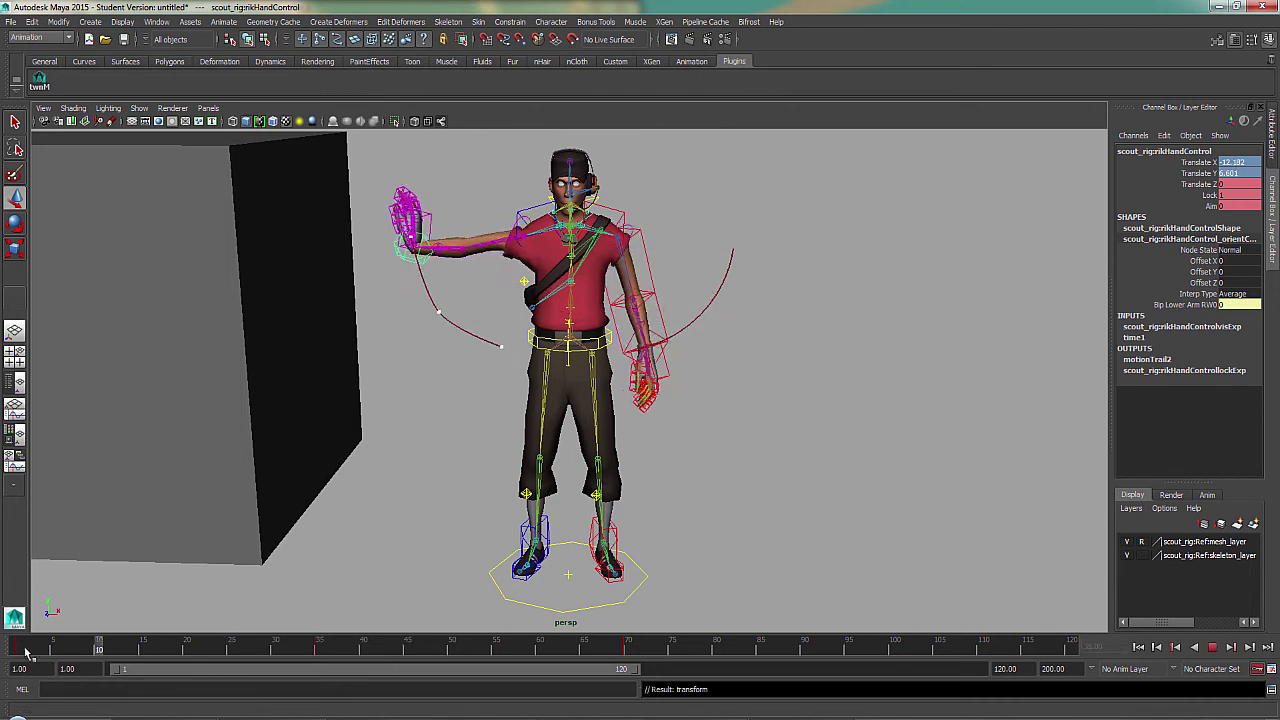
- Move the right IK hand control slightly outward and down at frames 20 and 50 to round its path into an arc
key("alt+v")
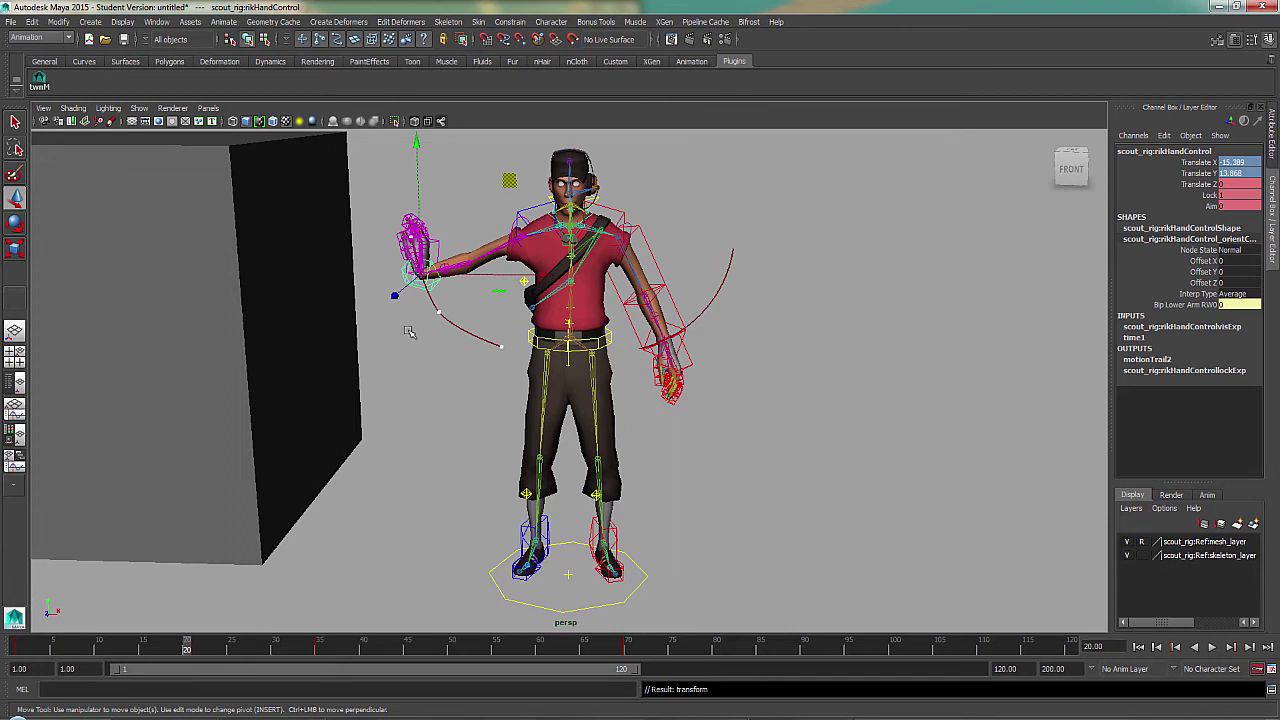
middle_click_drag(409, 293, 393, 297)
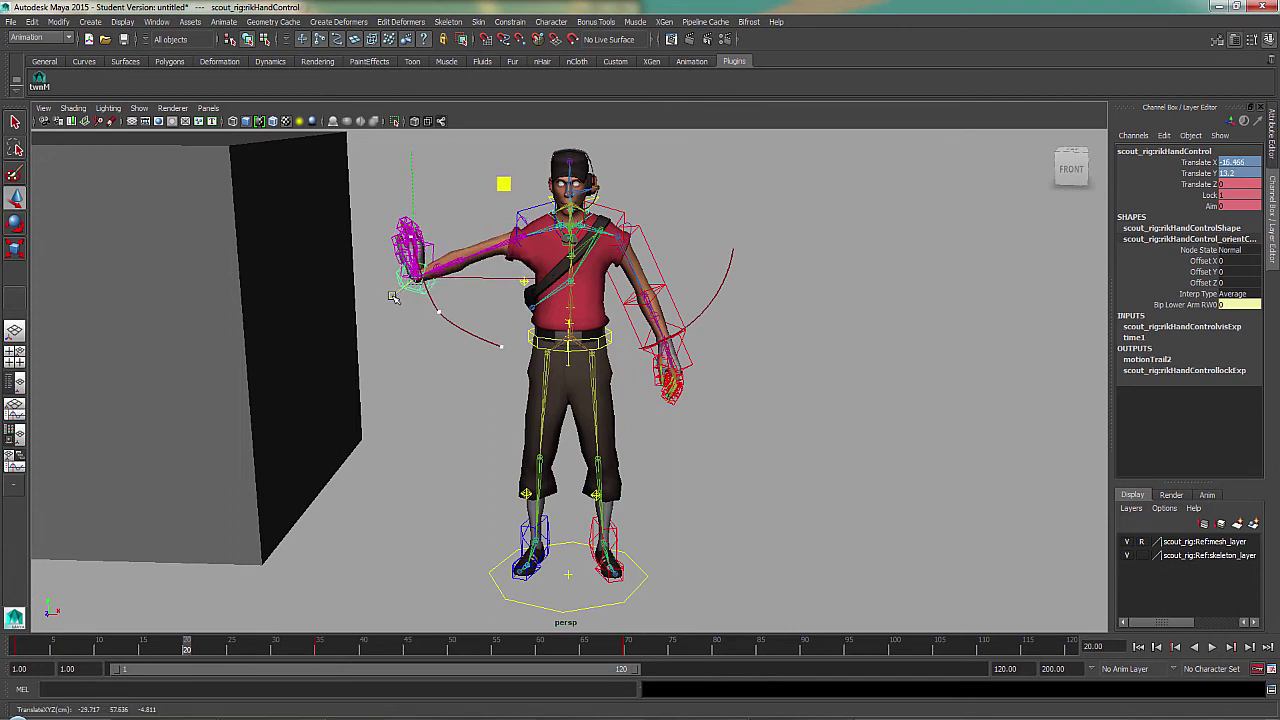
left_click_drag(333, 649, 452, 648)
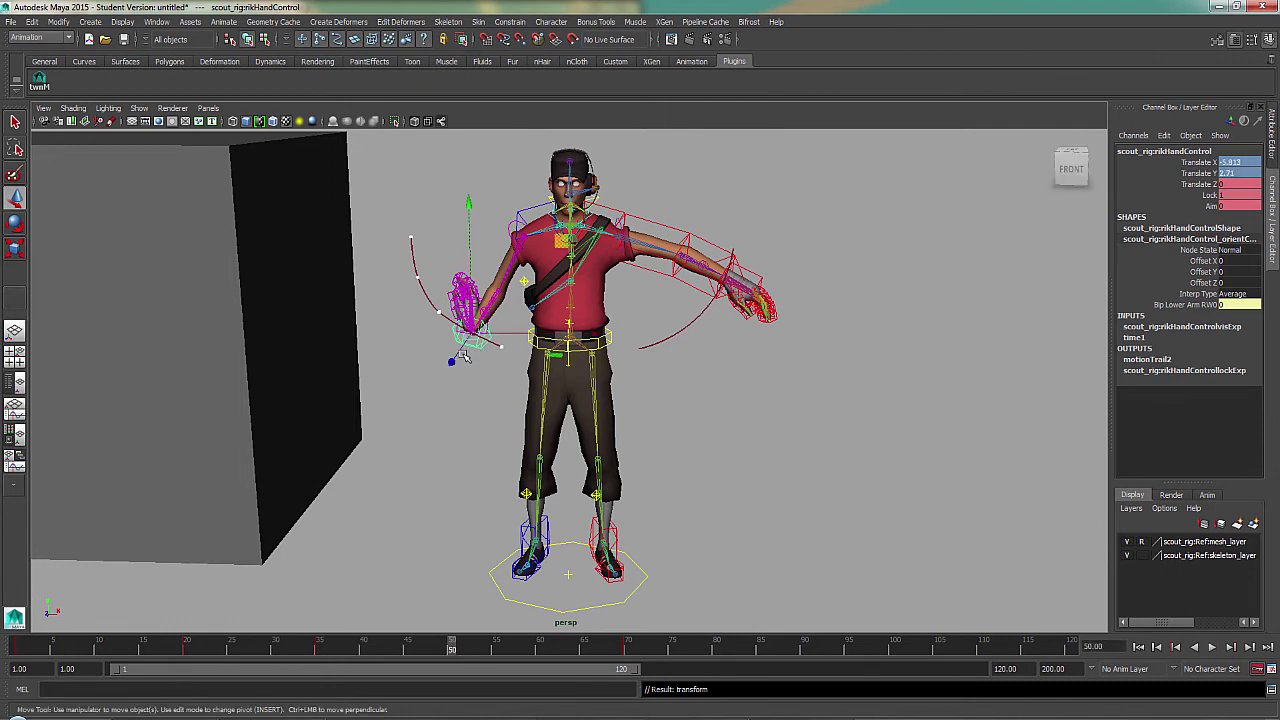
middle_click_drag(458, 360, 450, 364)
- Play back the animation from frame 1 to compare the arcs of the IK and FK arms
key("alt+v")
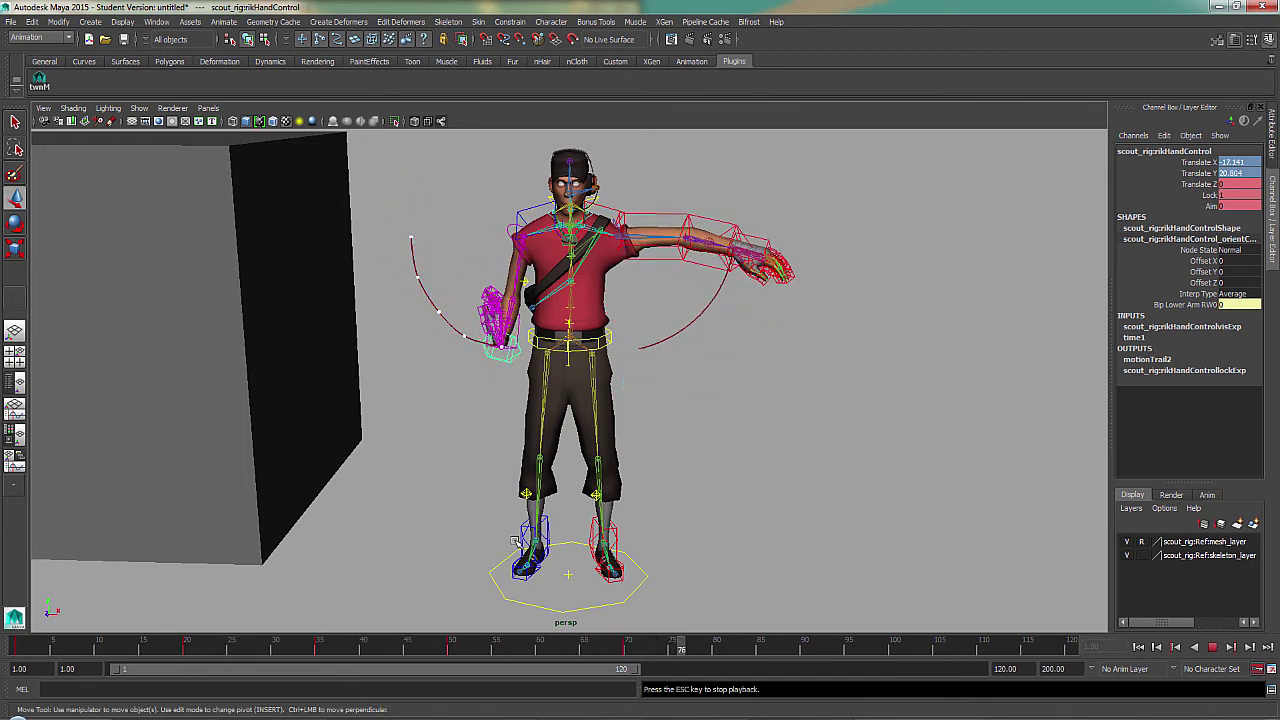
key("Escape")
left_click(14, 650)
key("alt+v")
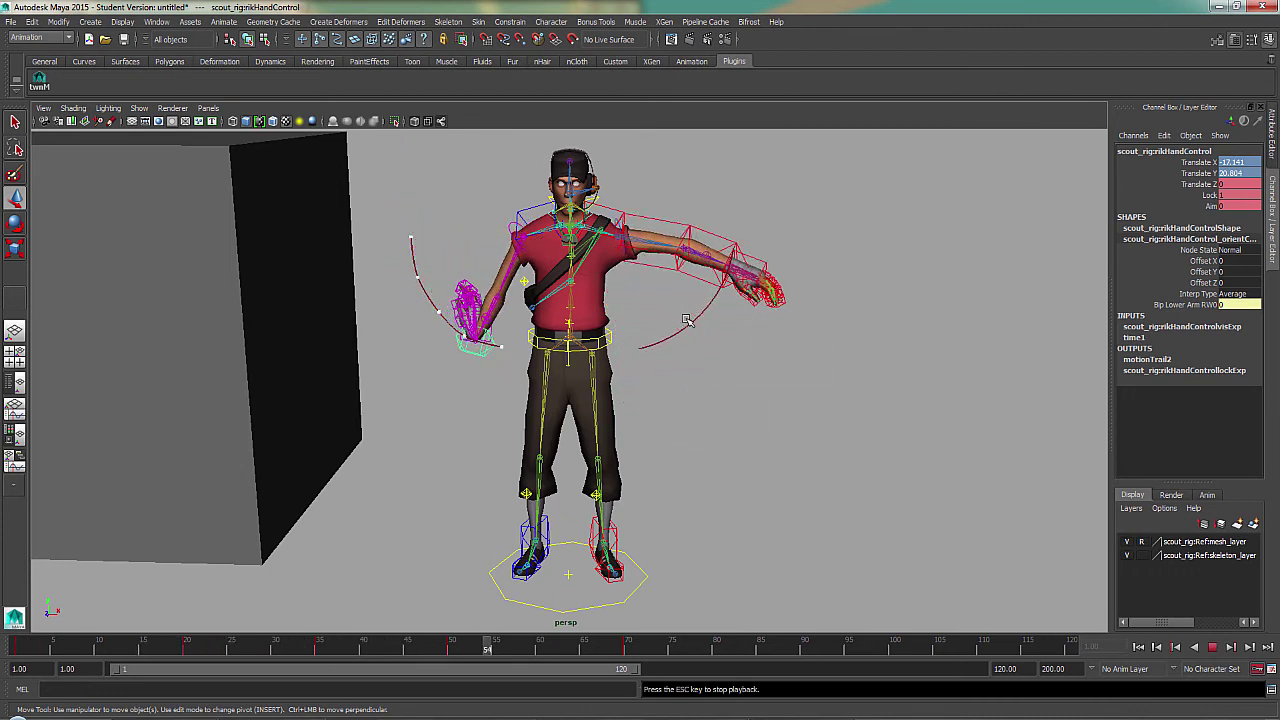
key("Escape")
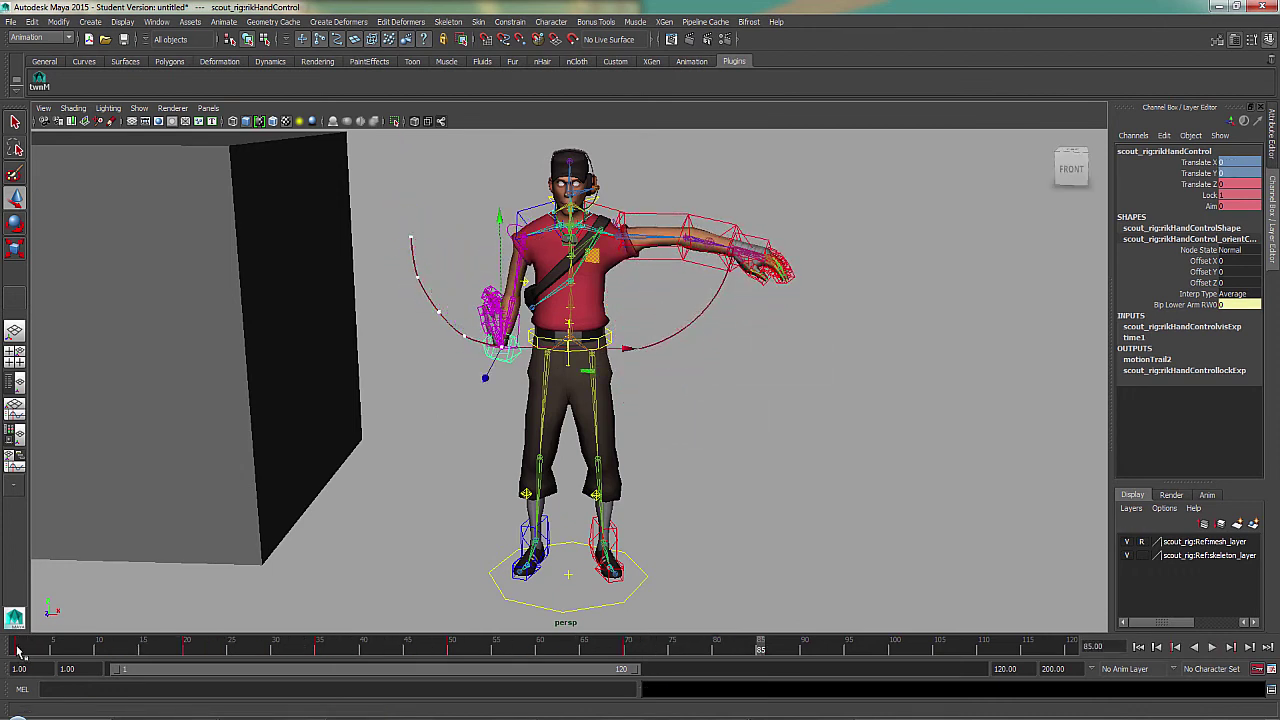
- Select the main rig control, try and undo an R Arm IKFK change, and blend L Arm IKFK to 0.6
left_click(771, 243)
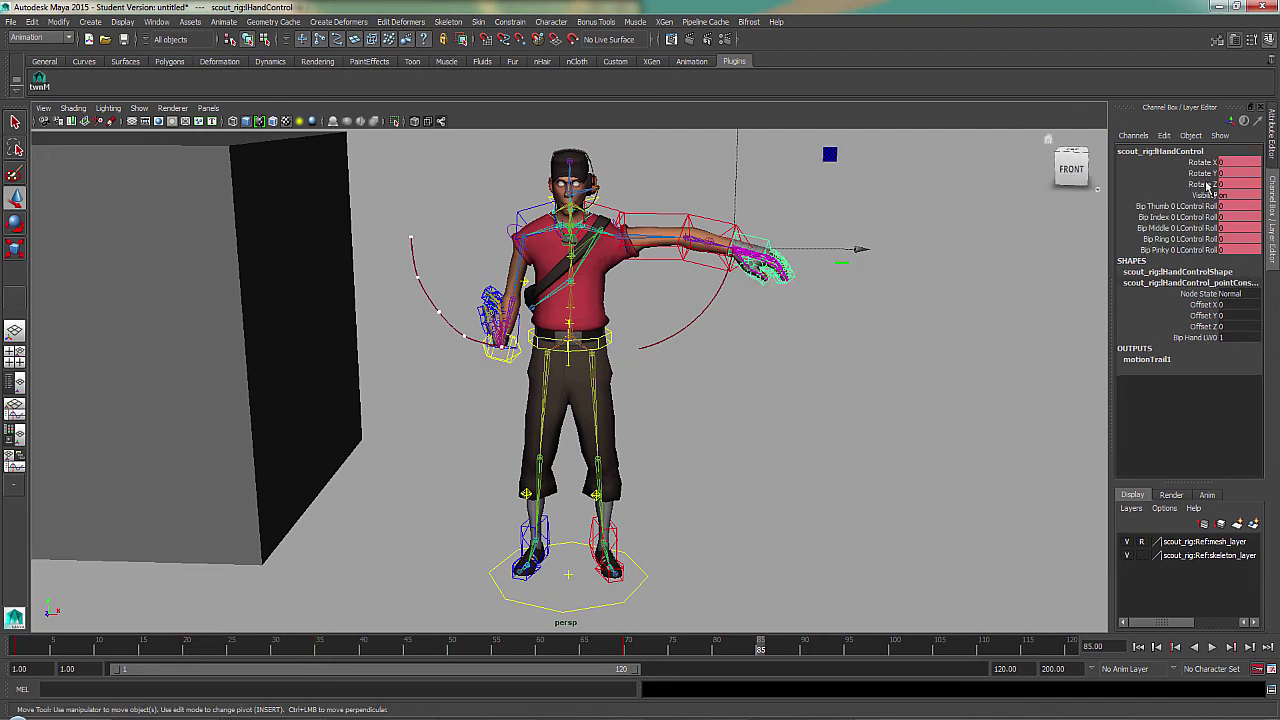
left_click(649, 582)
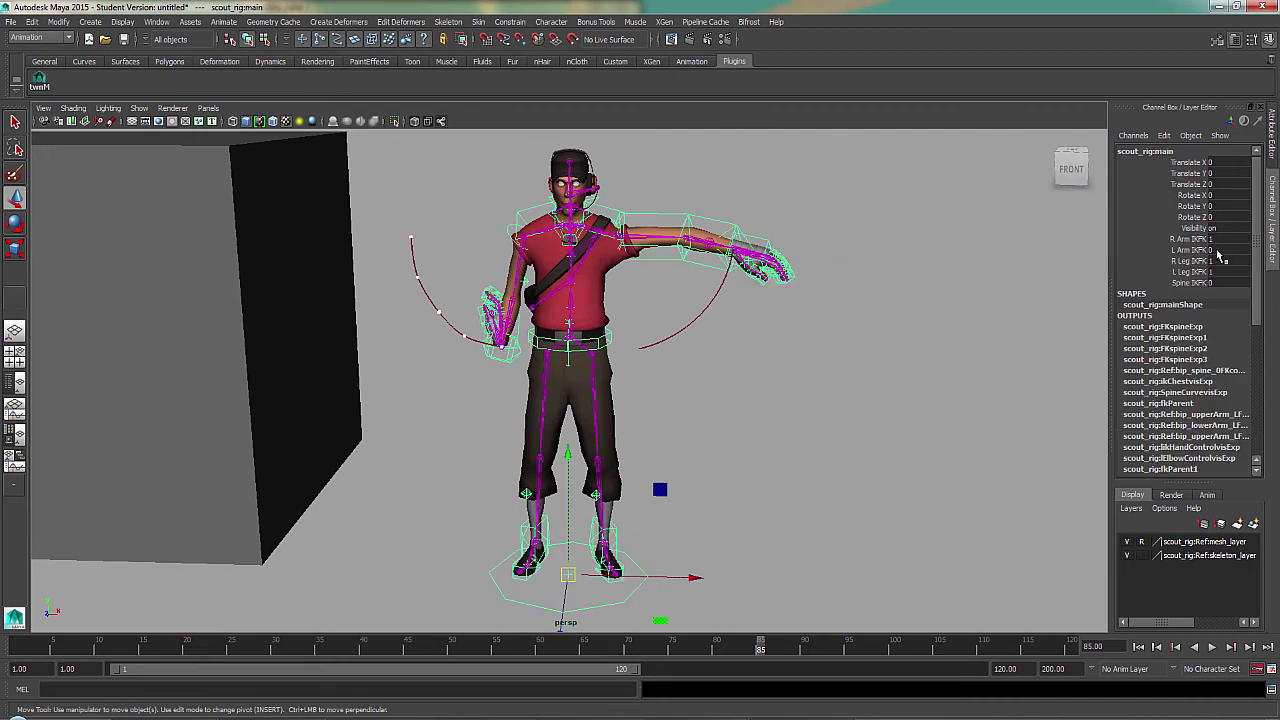
left_click(1196, 241)
mouse_move(894, 365)
middle_mouse_down()
mouse_move(897, 353)
mouse_move(920, 363)
mouse_move(907, 363)
middle_mouse_up()
key("ctrl+z")
left_click(1181, 251)
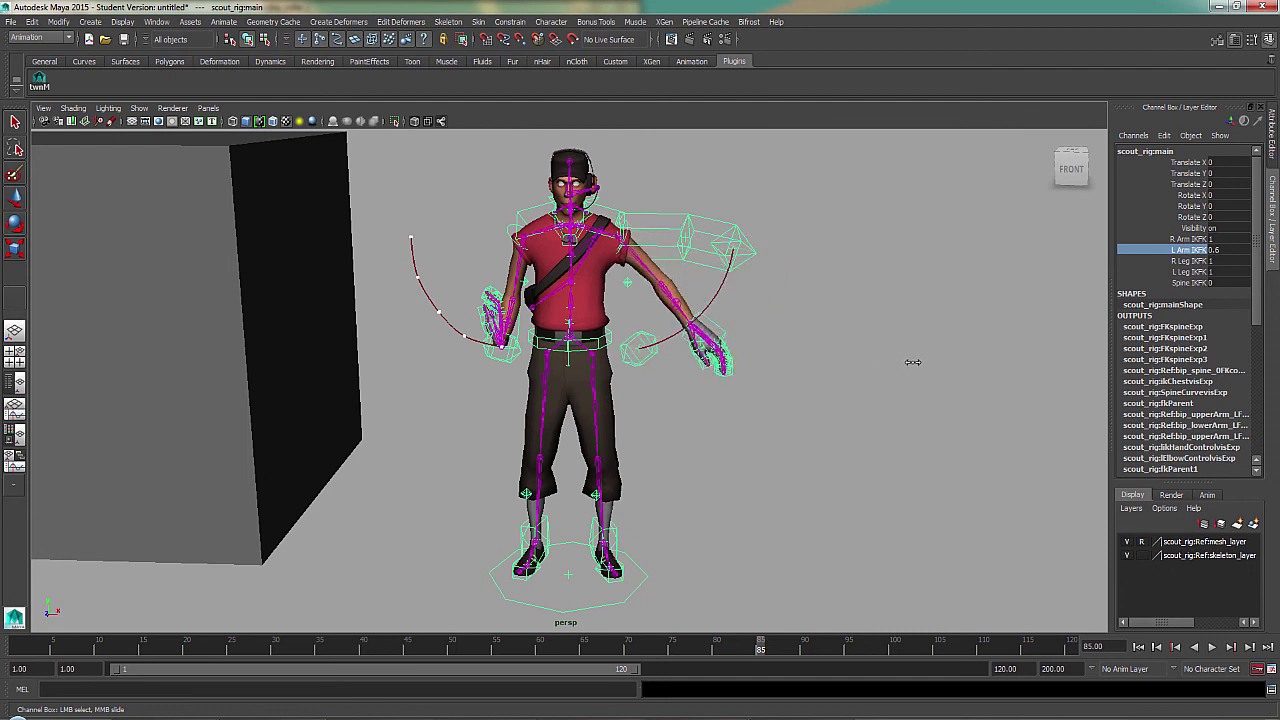